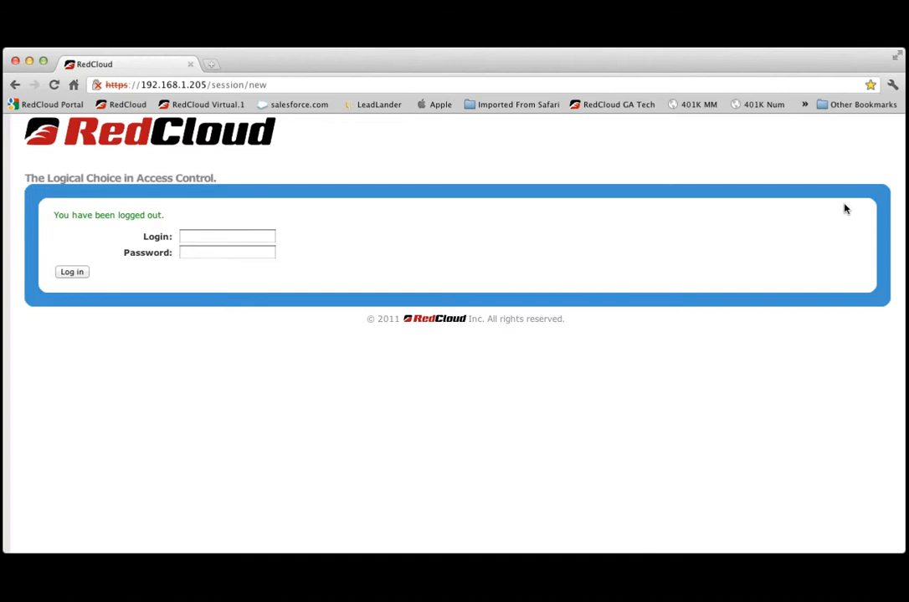
# Sign in to RedCloud with the account username and password.
pyautogui.click(193, 236)
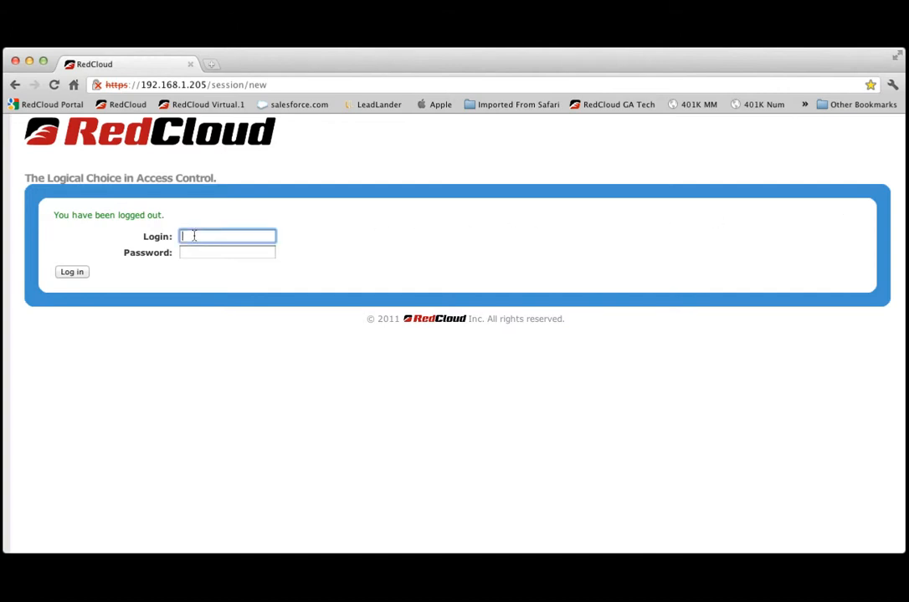
pyautogui.write('mykinsw')
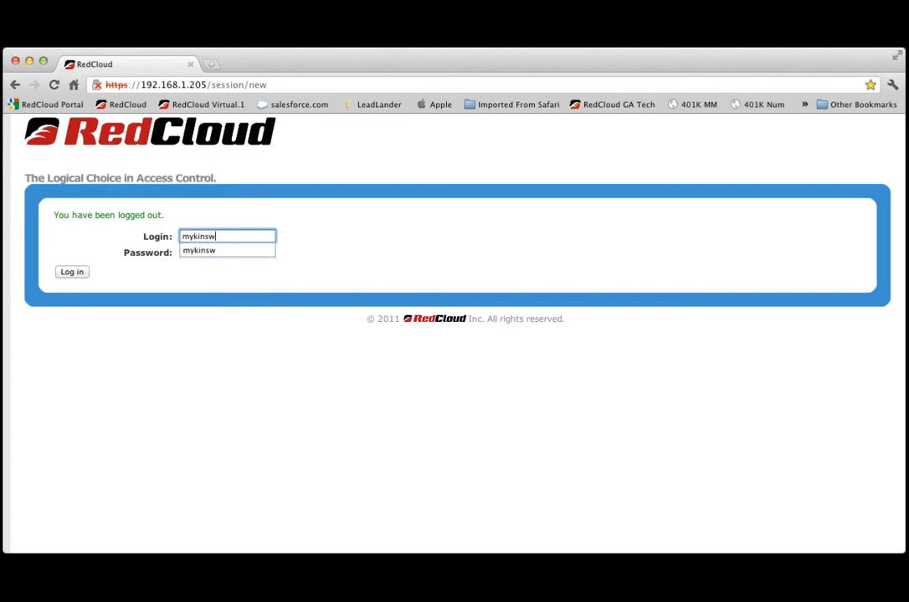
pyautogui.press('Tab')
pyautogui.write('*********')
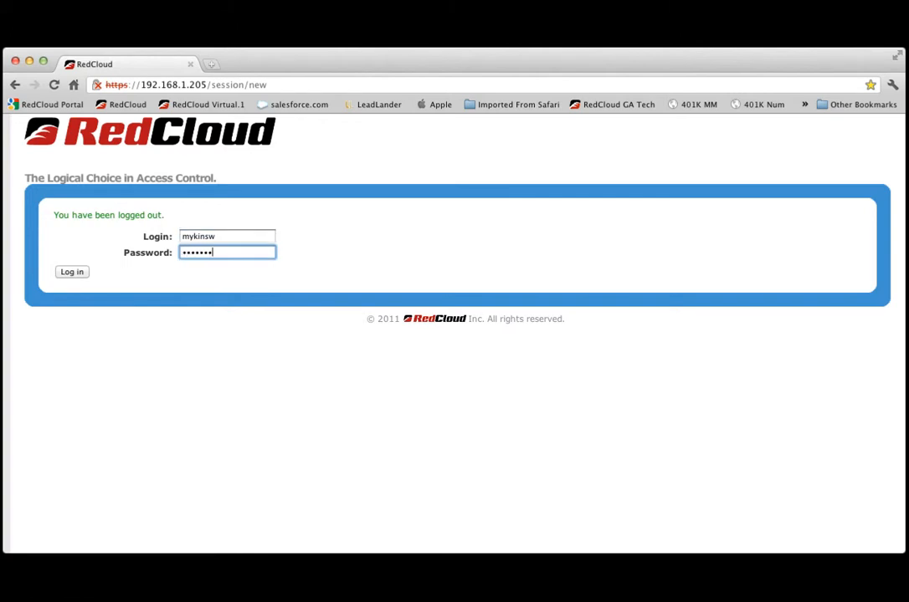
pyautogui.press('Return')
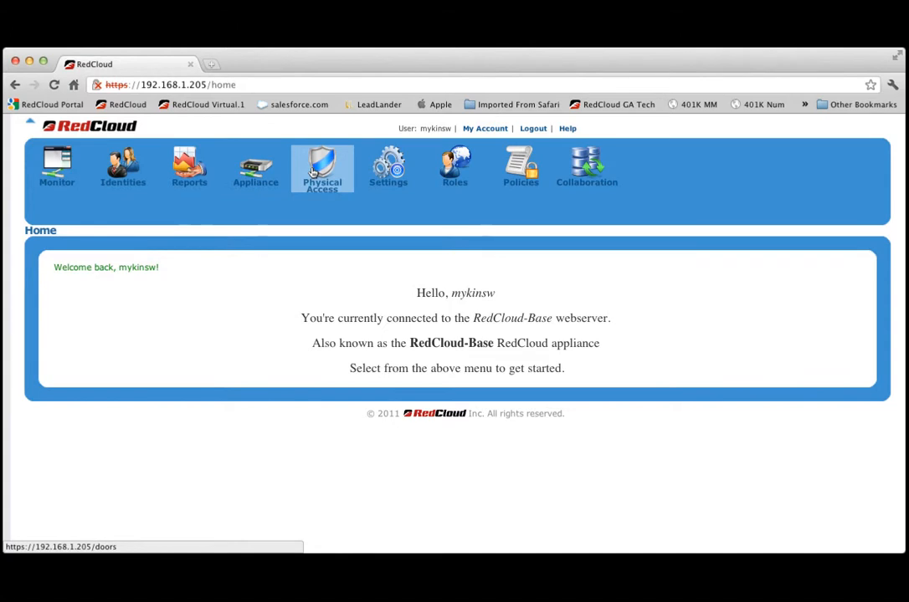
# Go to Physical Access and start a new door from the Doors Listing.
pyautogui.click(312, 171)
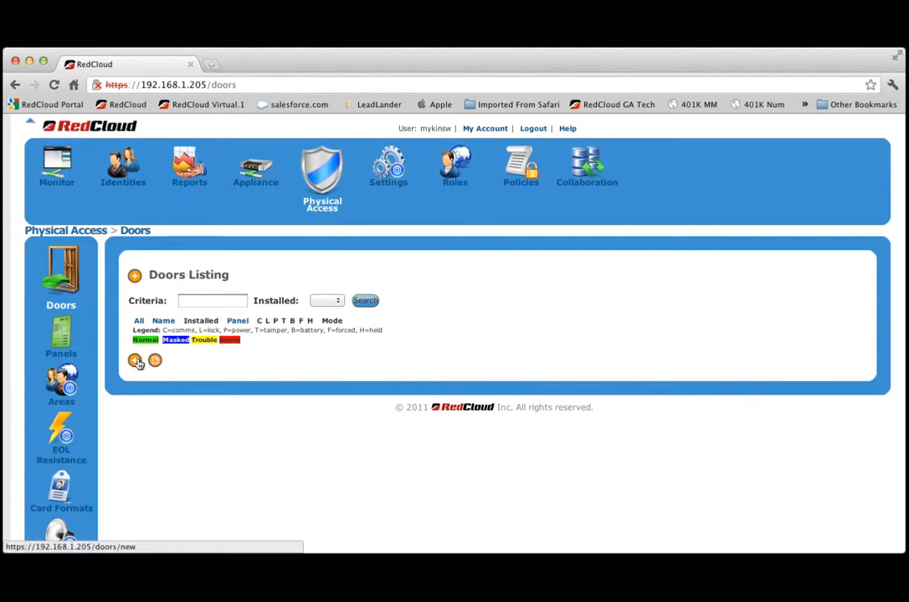
pyautogui.click(136, 361)
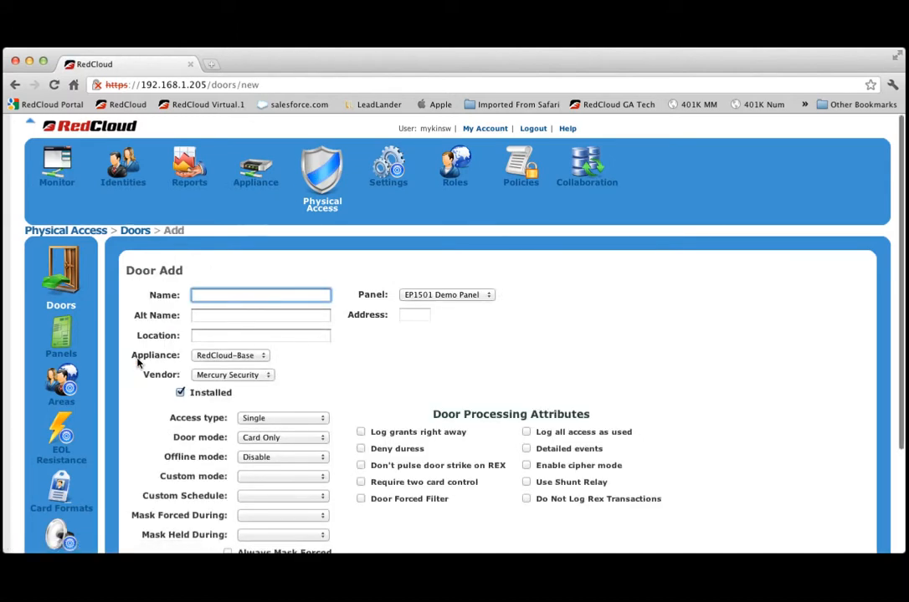
# Fill the door as 'Demo Reader 1', alt name 'HID Prox & Pin Reader', location 'Demo Room'.
pyautogui.click(198, 295)
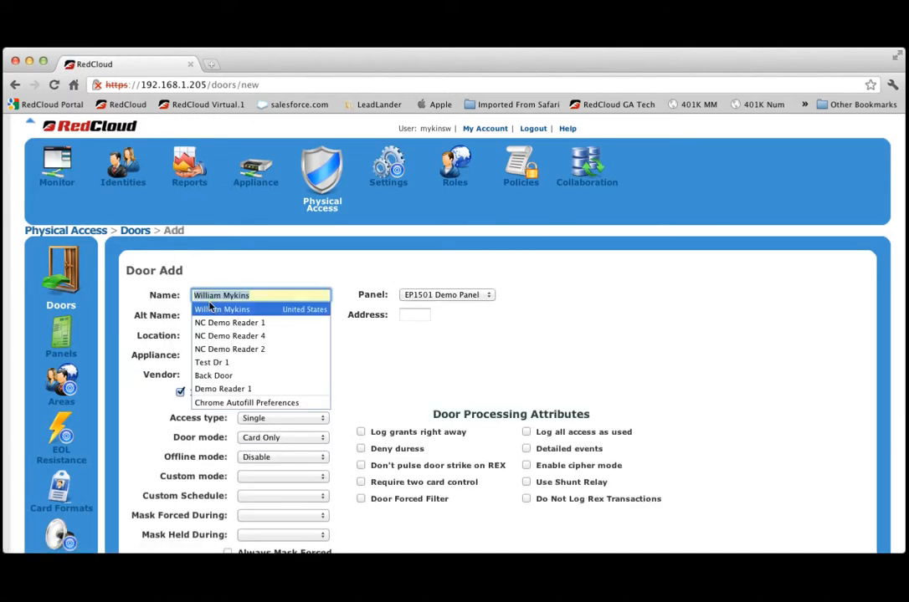
pyautogui.click(219, 389)
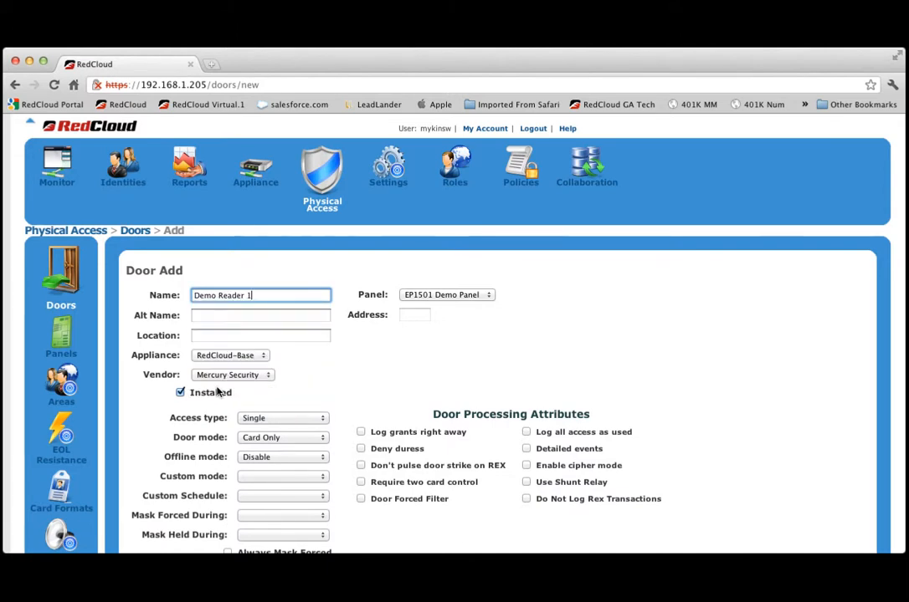
pyautogui.click(205, 315)
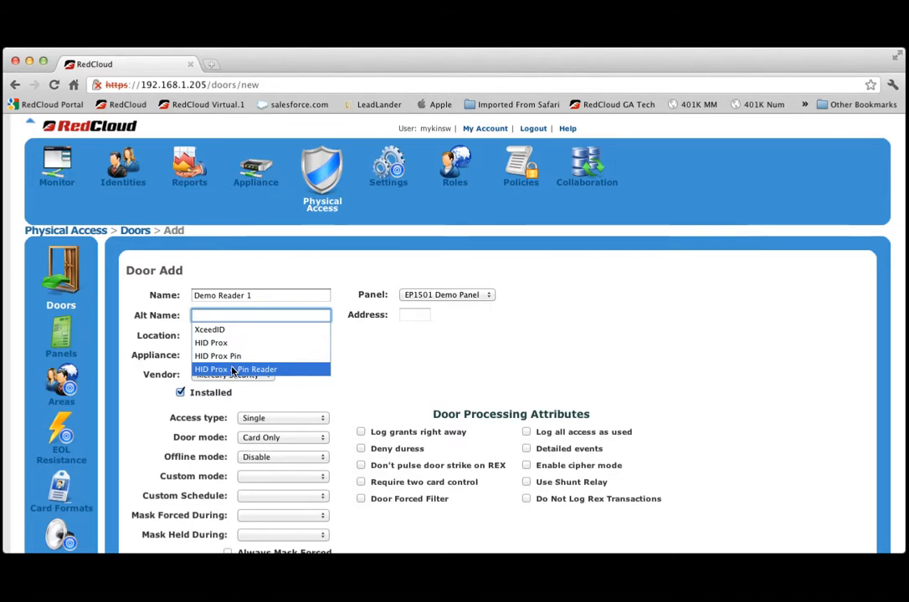
pyautogui.click(233, 370)
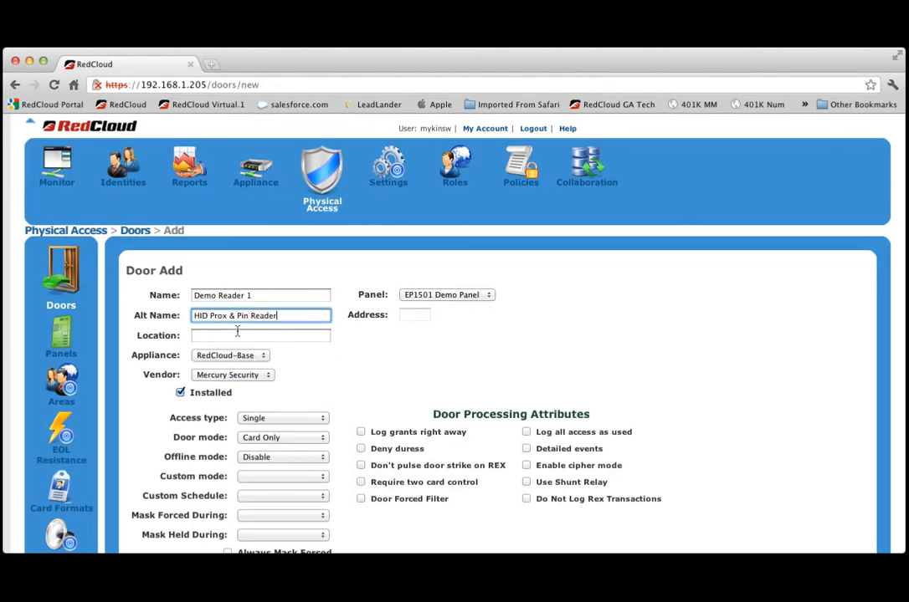
pyautogui.click(236, 333)
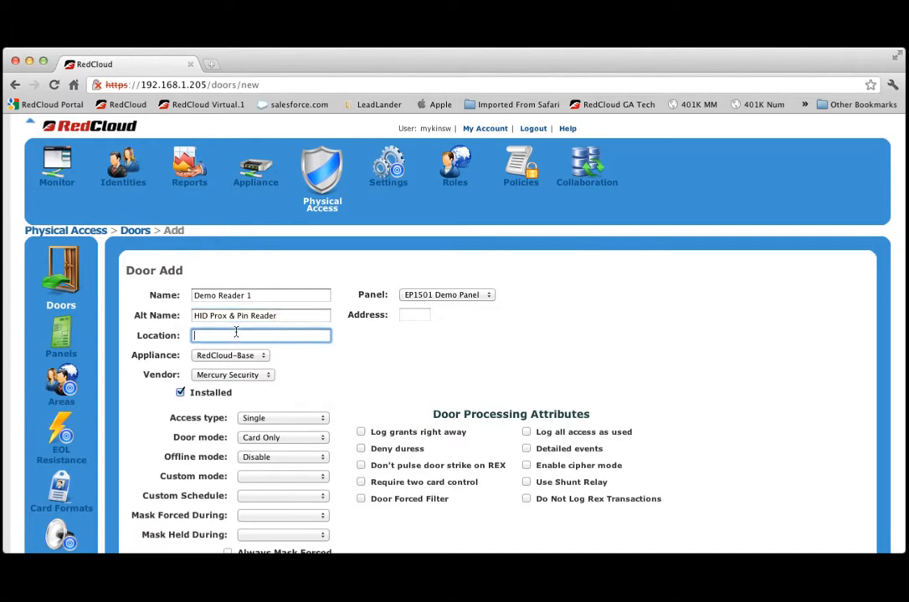
pyautogui.click(236, 334)
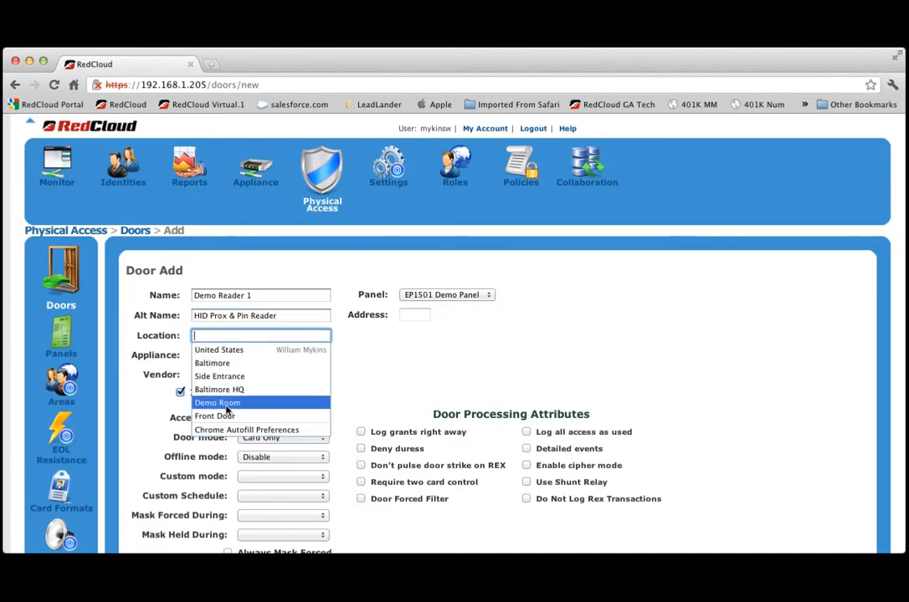
pyautogui.click(226, 405)
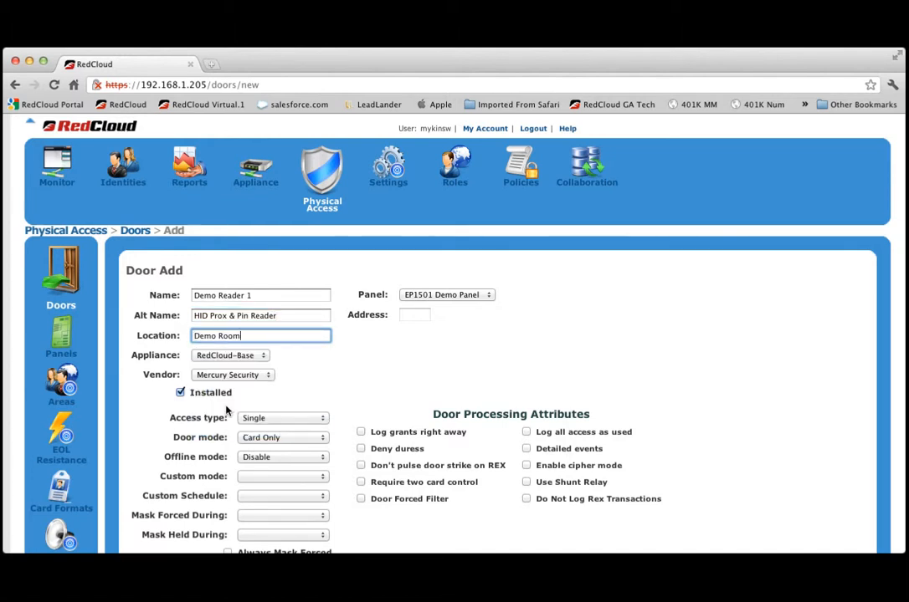
pyautogui.click(469, 296)
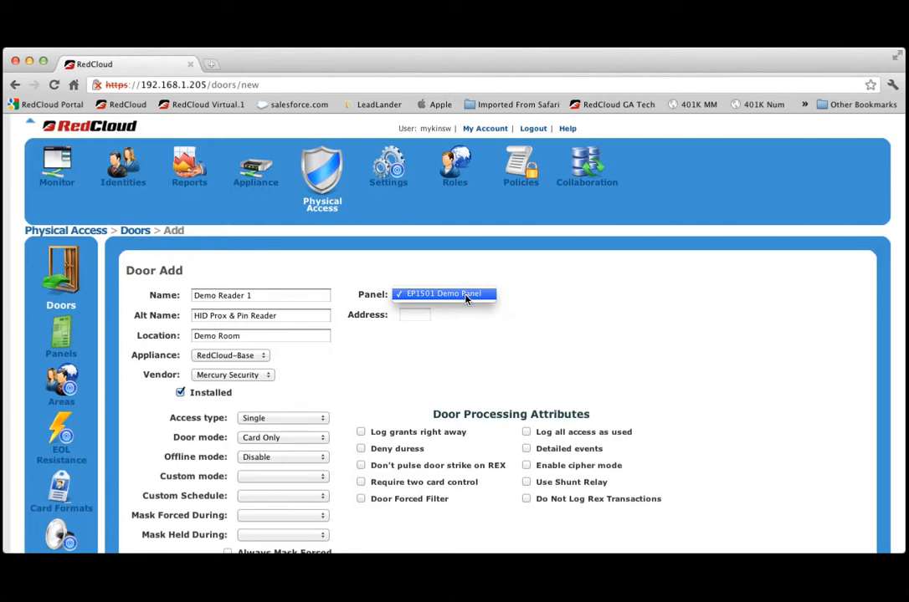
pyautogui.click(432, 363)
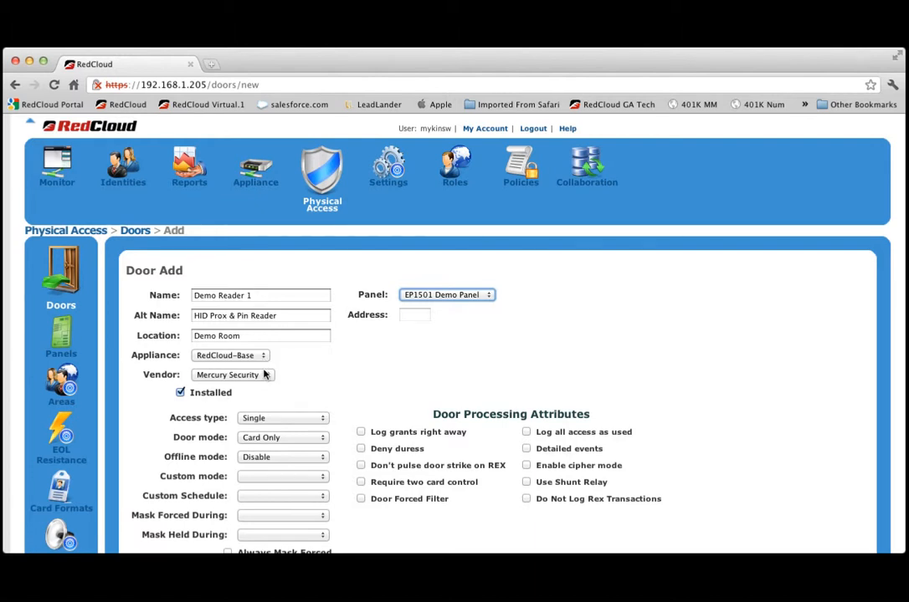
pyautogui.click(324, 421)
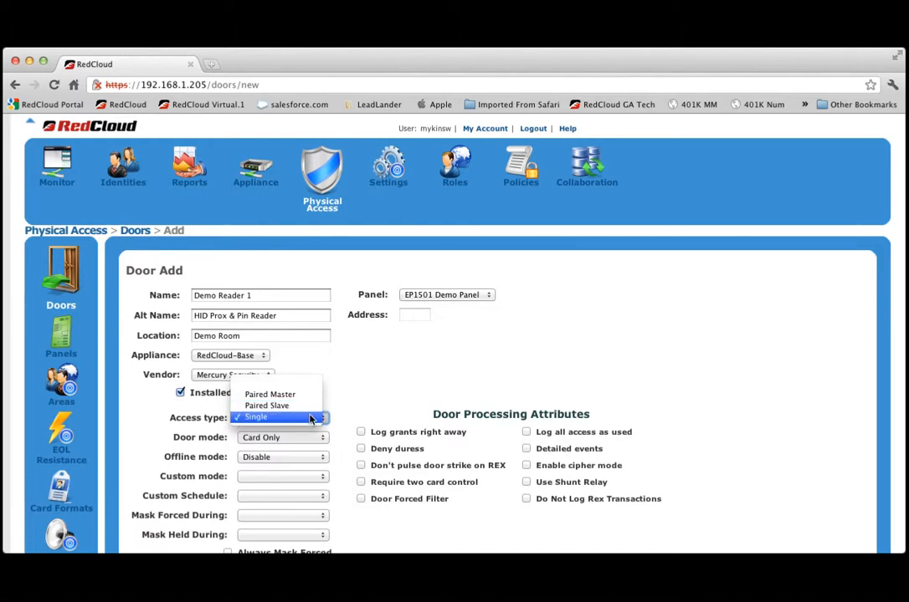
# Keep access type Single, set door mode to Card or Pin, and leave offline mode Disabled.
pyautogui.click(311, 416)
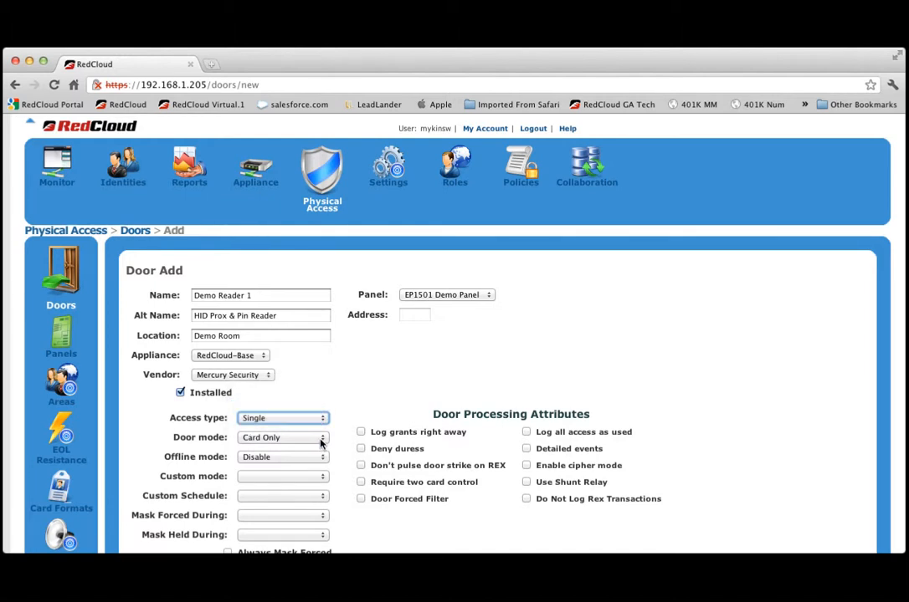
pyautogui.click(319, 442)
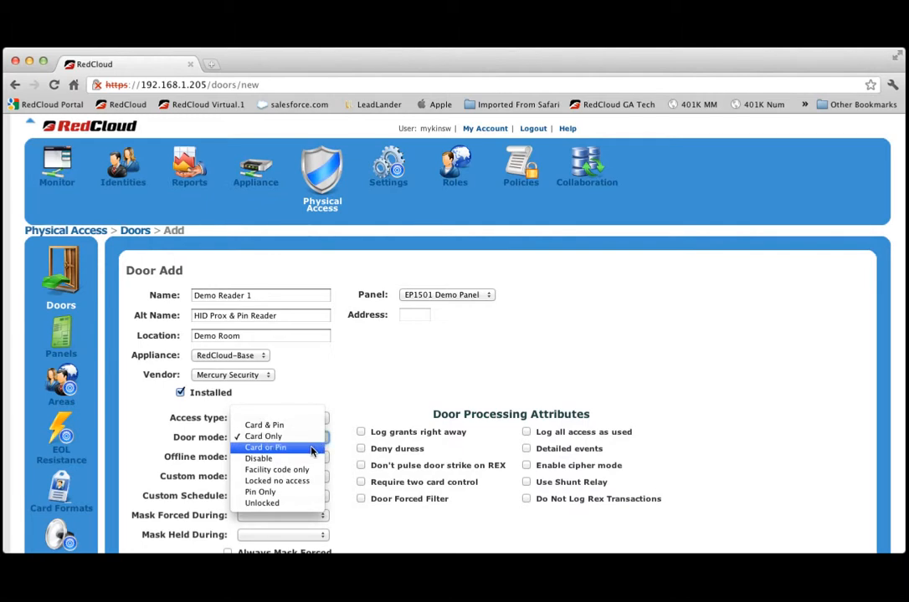
pyautogui.click(312, 452)
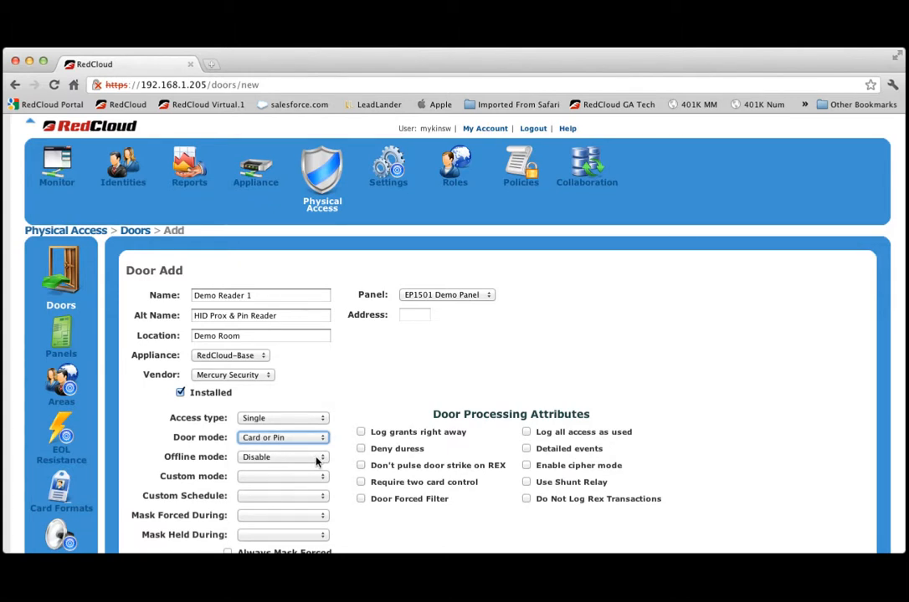
pyautogui.click(316, 461)
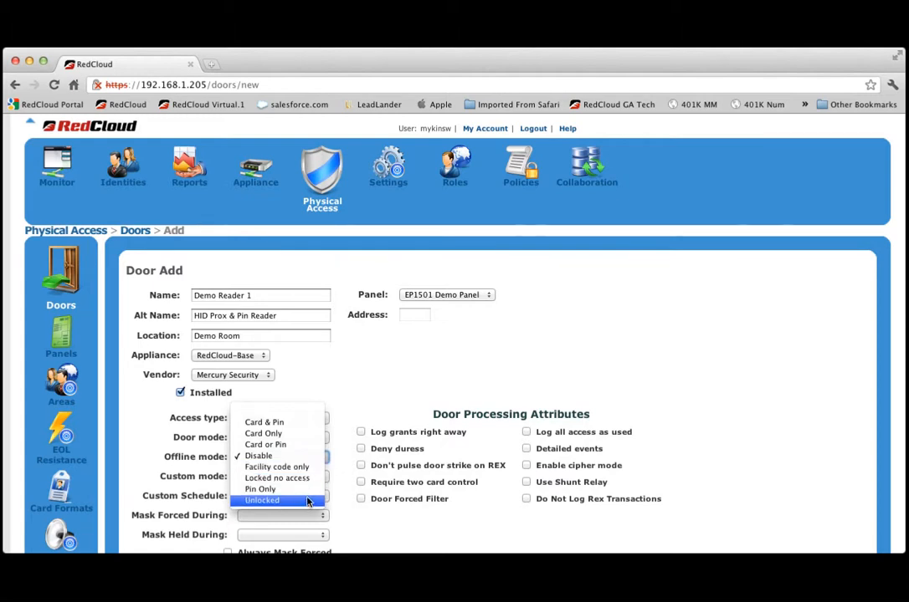
pyautogui.click(364, 405)
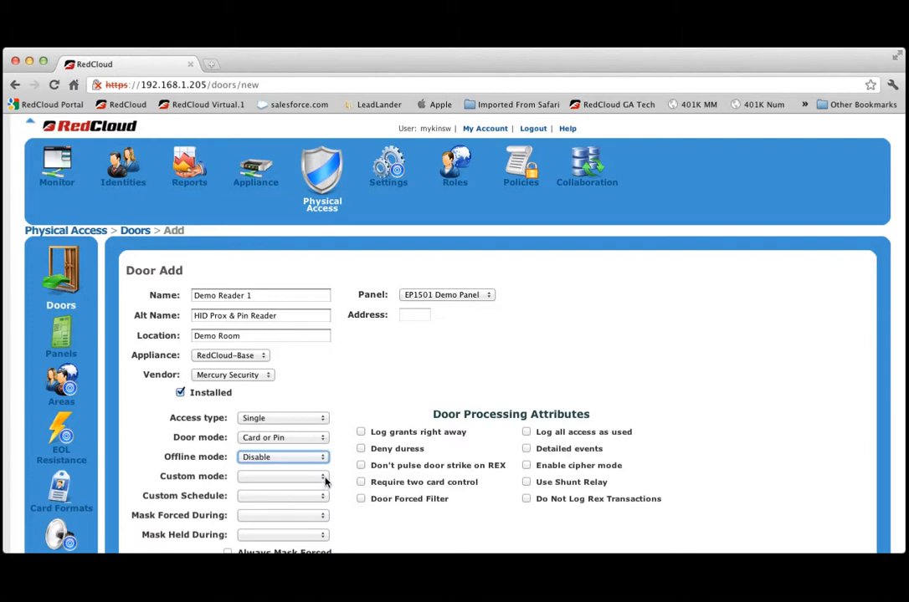
# Try Card & Pin and Card or Pin options in the Custom mode and Door mode dropdowns.
pyautogui.click(323, 477)
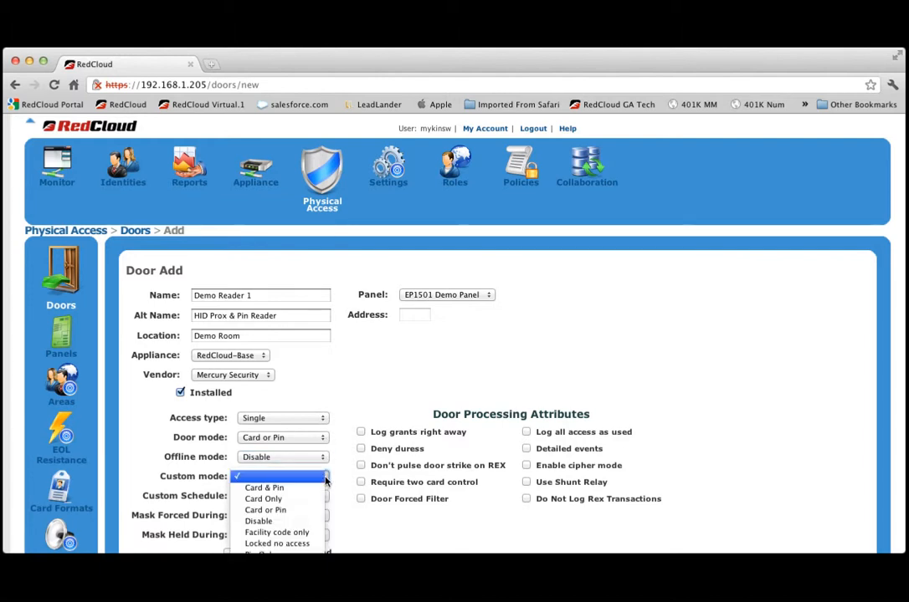
pyautogui.click(320, 489)
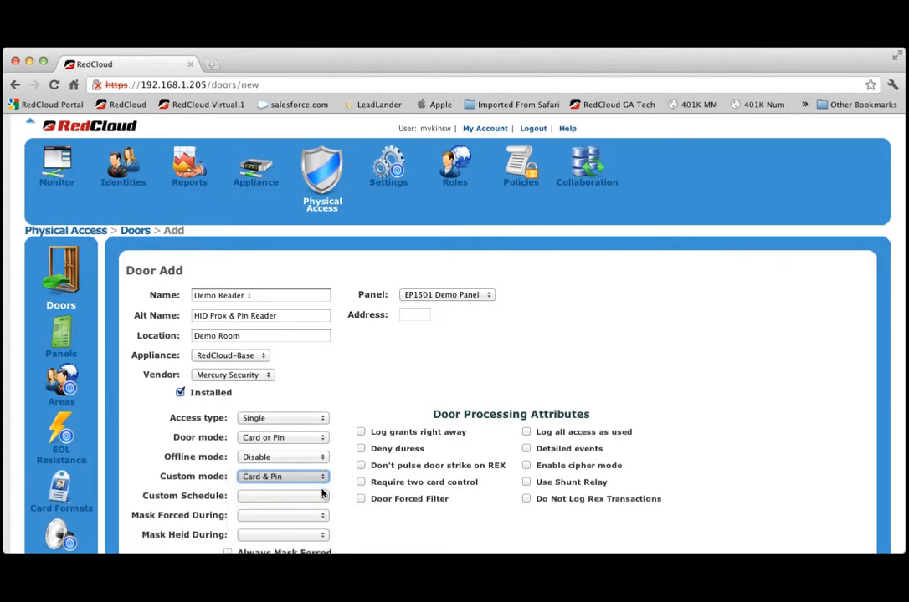
pyautogui.click(324, 482)
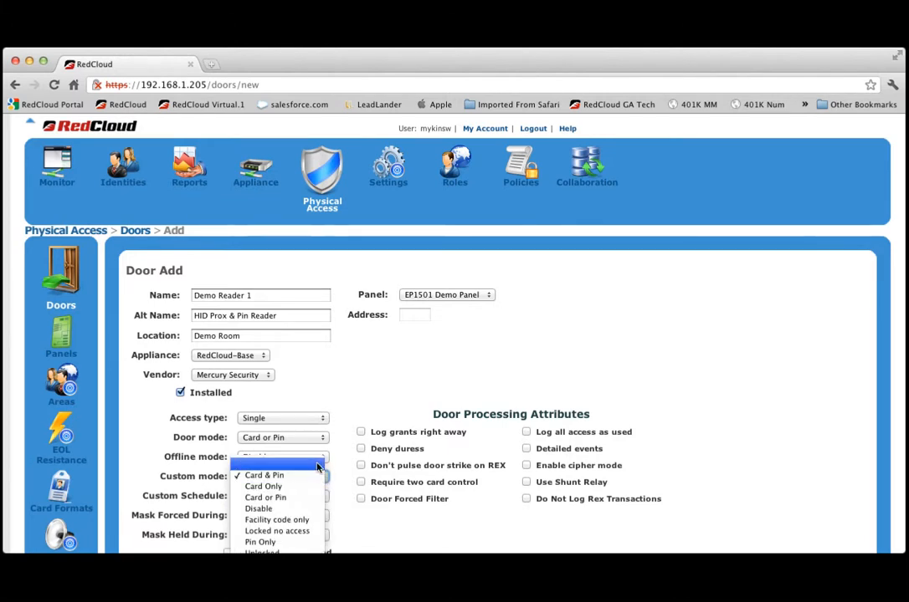
pyautogui.click(320, 436)
pyautogui.click(322, 438)
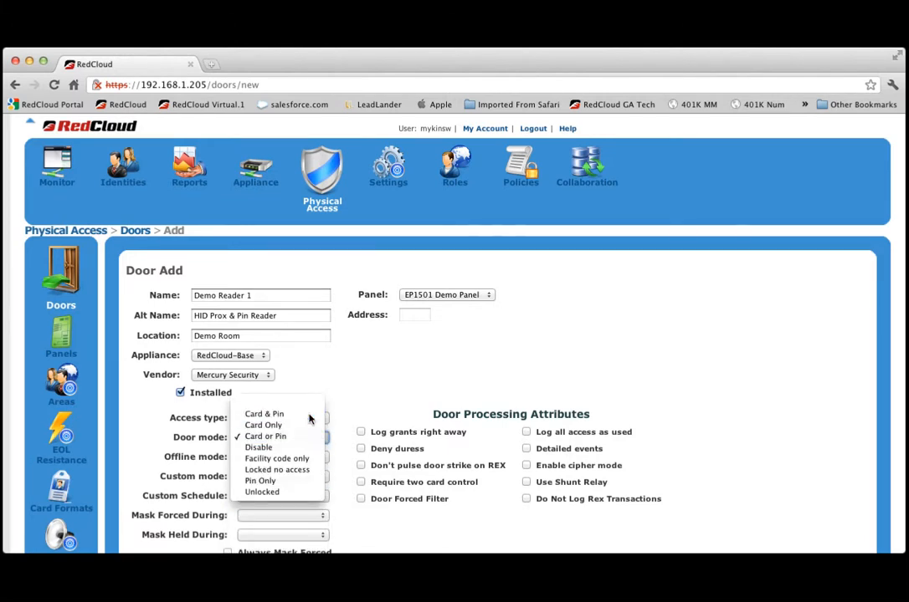
pyautogui.click(310, 415)
pyautogui.click(321, 477)
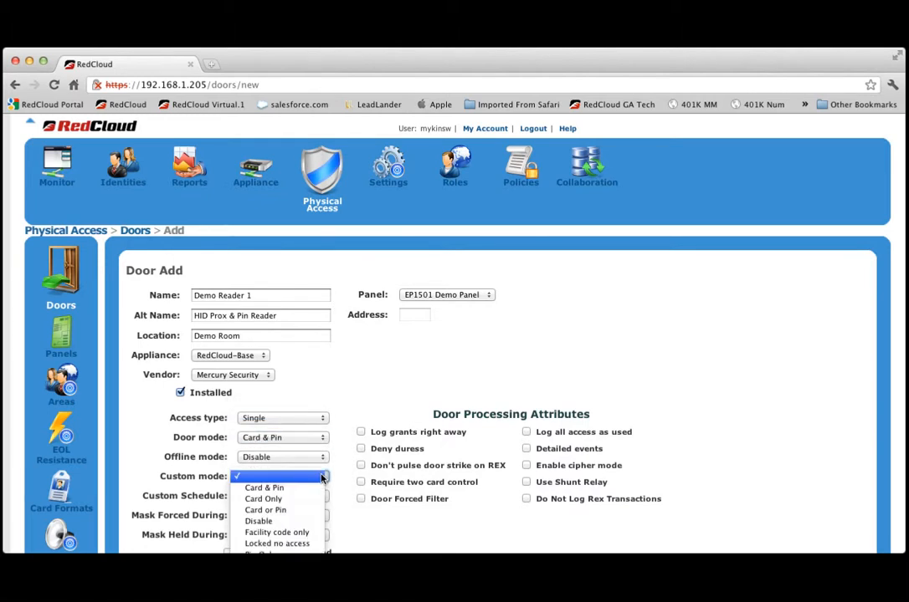
pyautogui.click(314, 511)
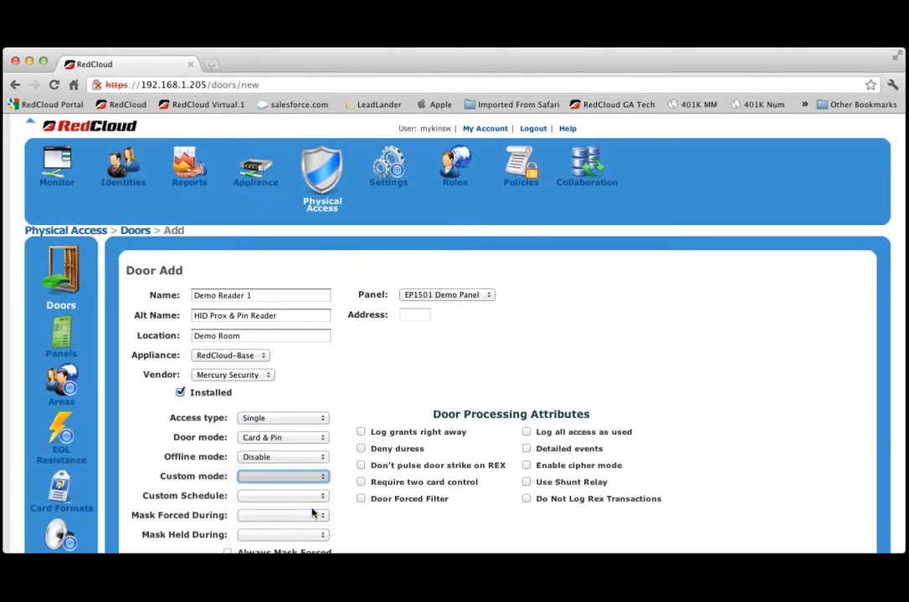
# Leave custom schedule, custom mode and Mask Held During blank, with door mode Card or Pin.
pyautogui.click(322, 499)
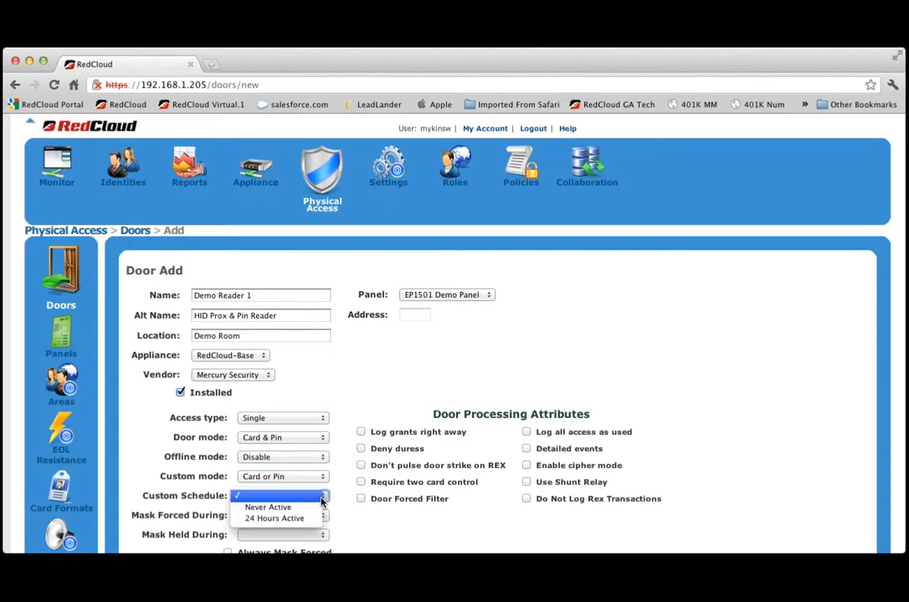
pyautogui.click(344, 496)
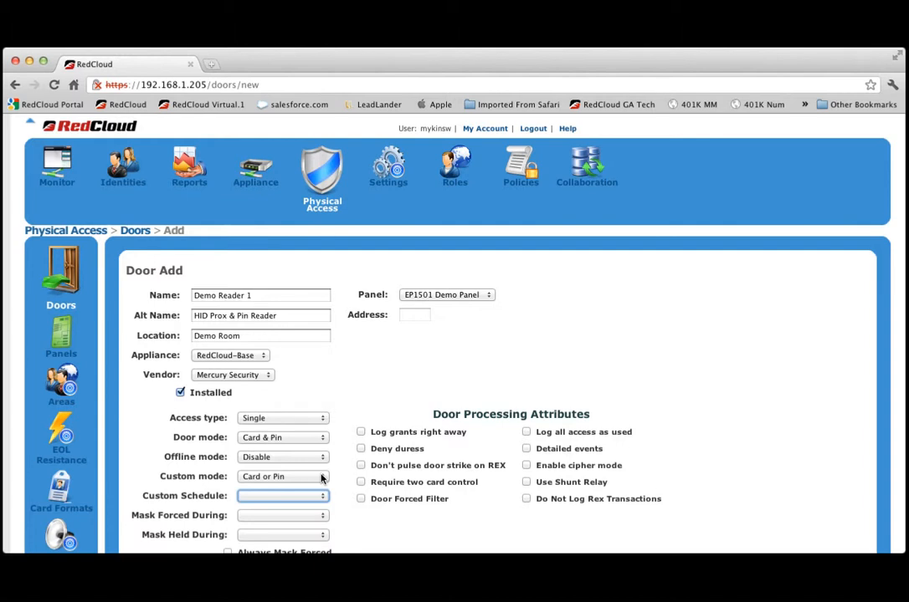
pyautogui.click(321, 478)
pyautogui.click(305, 452)
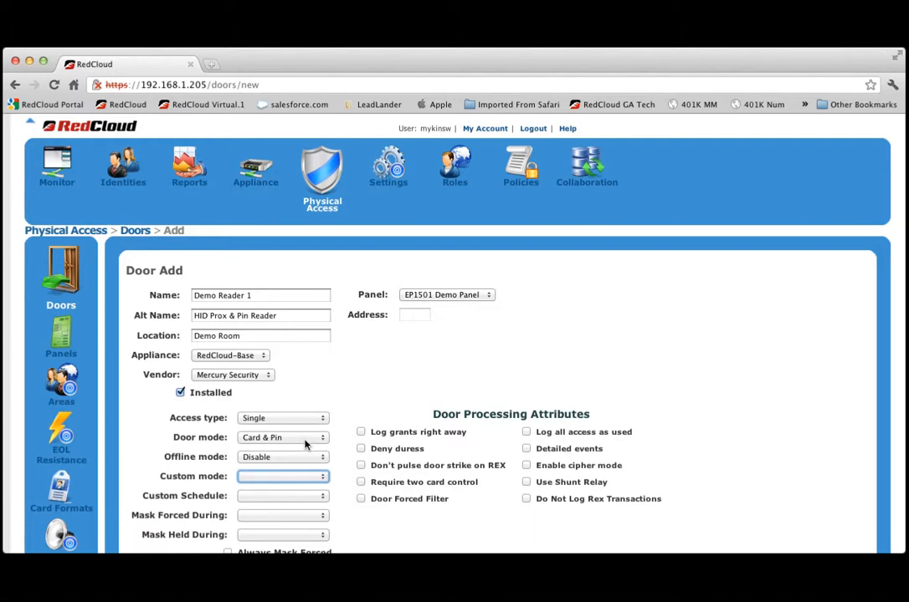
pyautogui.click(308, 438)
pyautogui.click(296, 461)
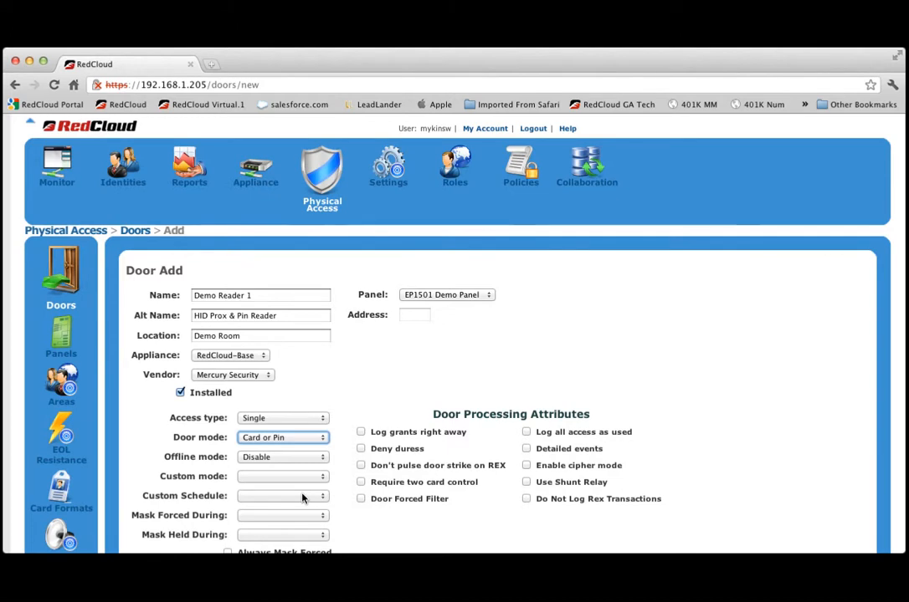
pyautogui.click(290, 535)
pyautogui.click(351, 535)
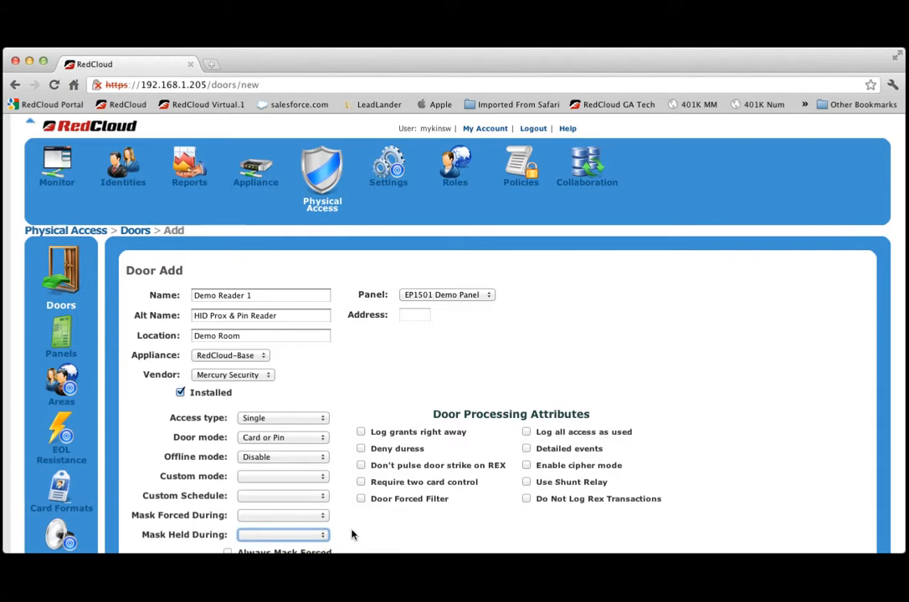
pyautogui.scroll(-3, 351, 535)
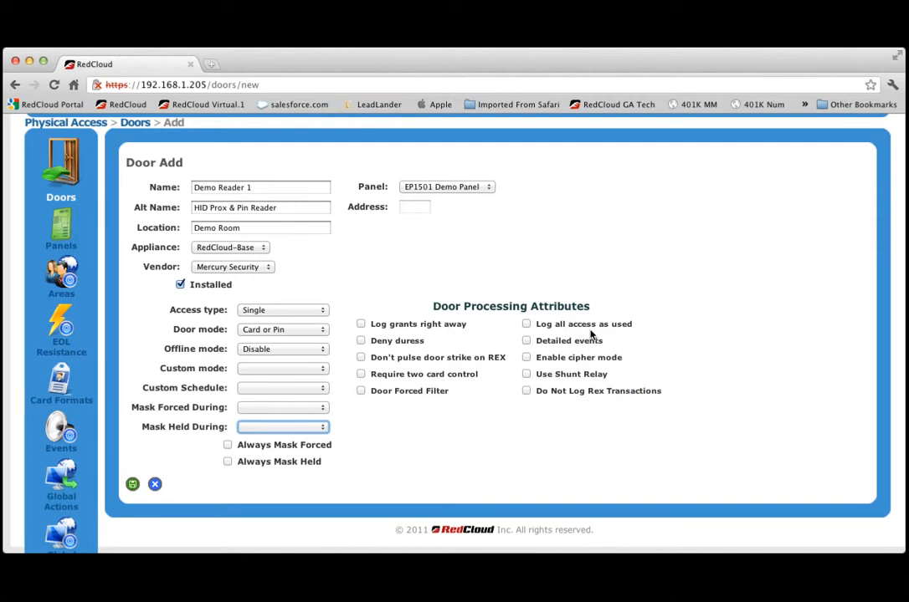
# Enable Log all access as used and Detailed events for the door.
pyautogui.click(526, 324)
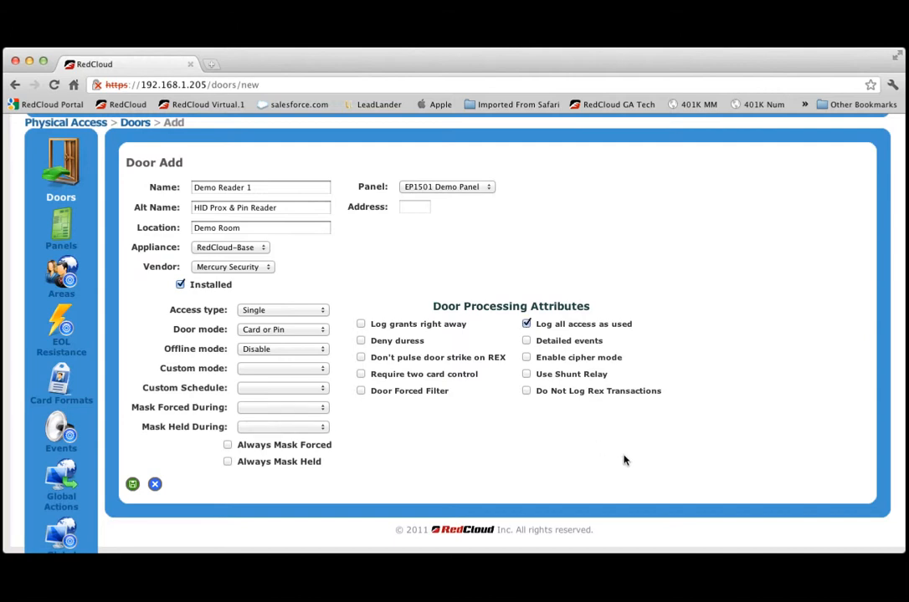
pyautogui.click(527, 342)
# Enable Do Not Log Rex Transactions and save the new door.
pyautogui.click(527, 392)
pyautogui.click(132, 485)
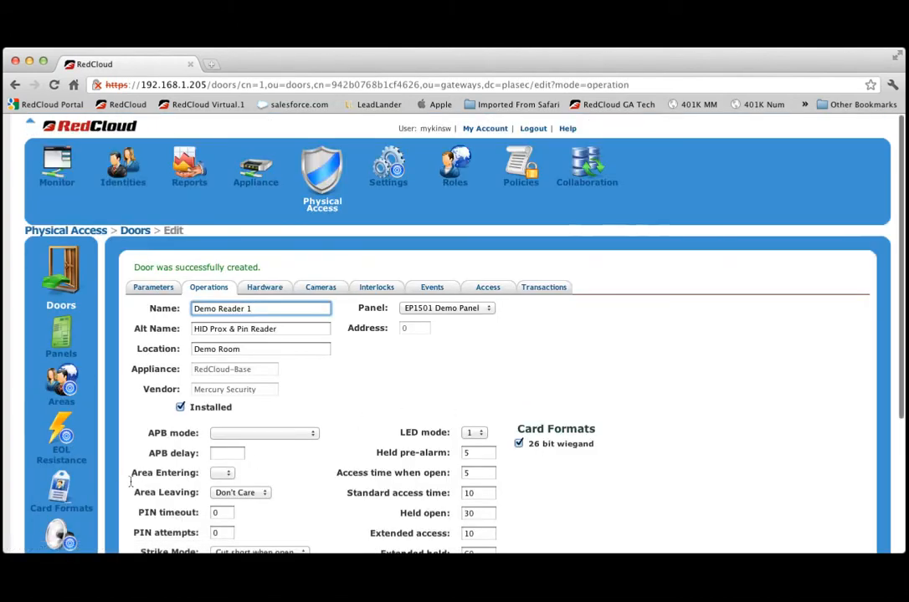
pyautogui.scroll(-3, 373, 453)
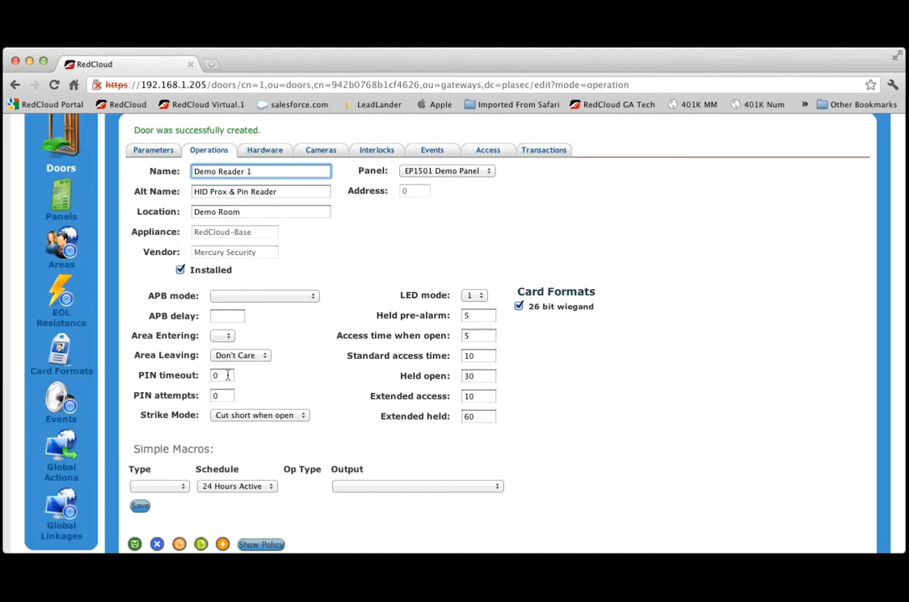
# Keep strike mode Cut short when open and clear Held pre-alarm and Access time when open.
pyautogui.click(302, 416)
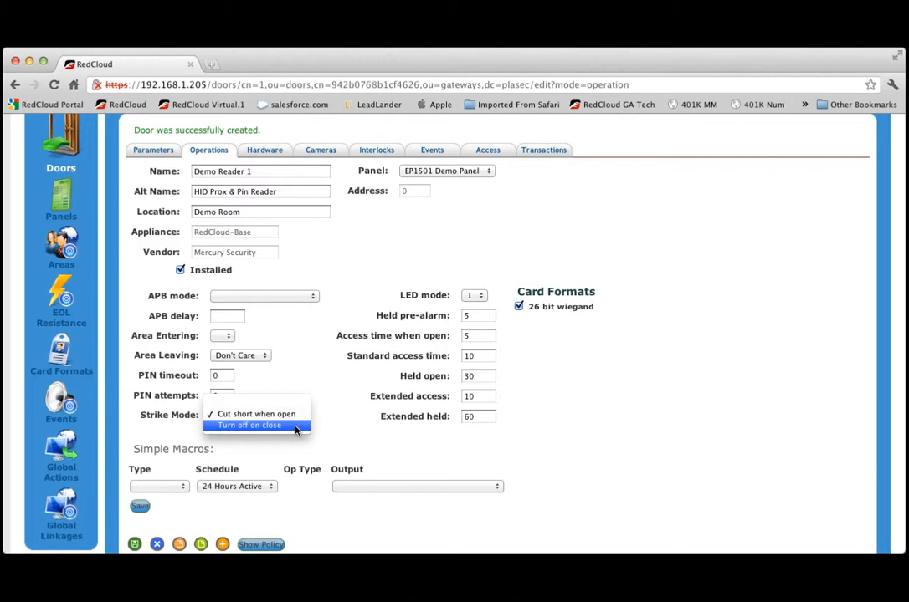
pyautogui.click(350, 426)
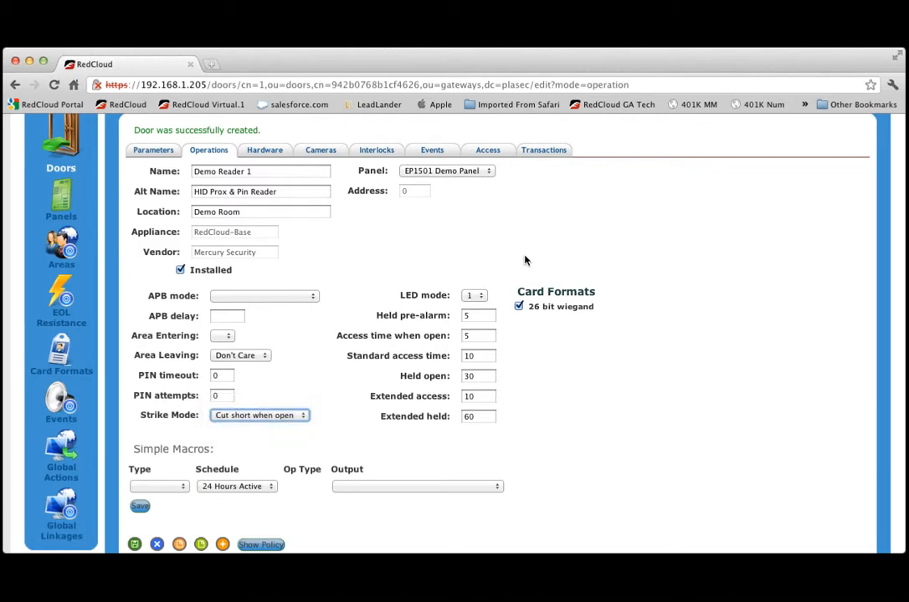
pyautogui.doubleClick(471, 315)
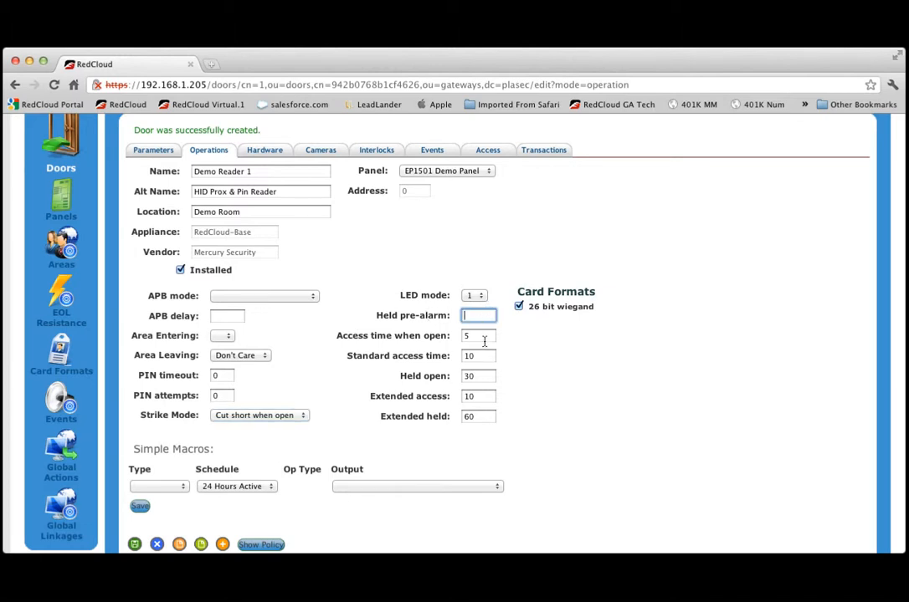
pyautogui.doubleClick(474, 335)
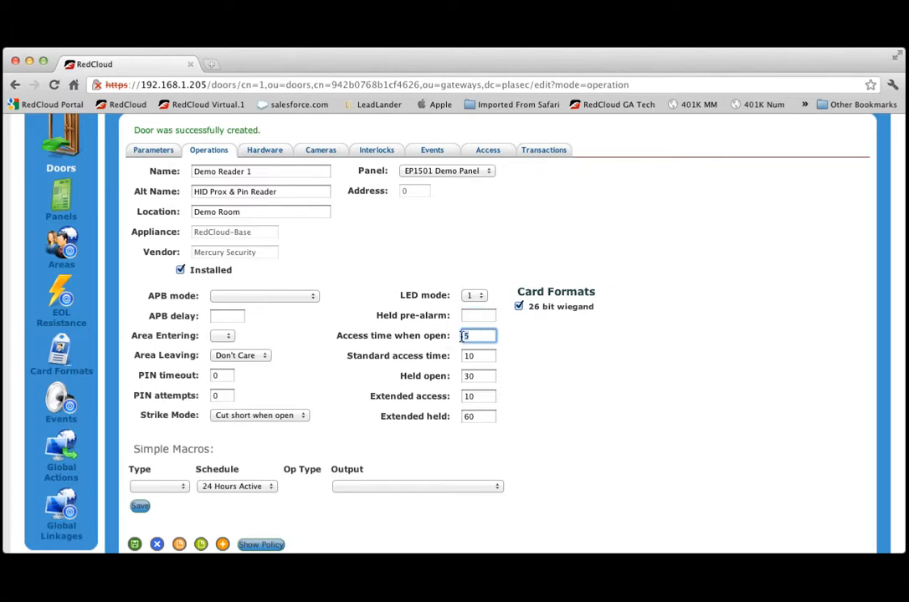
pyautogui.press('BackSpace')
# Set Standard access time to 3 and Held open to 15, then select the Extended access and held values.
pyautogui.press('Tab')
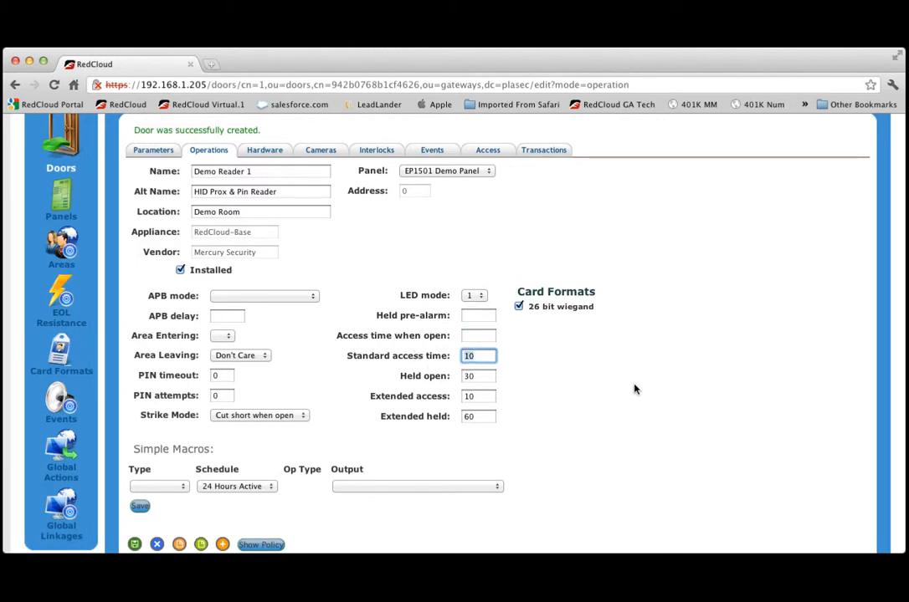
pyautogui.write('3')
pyautogui.press('Tab')
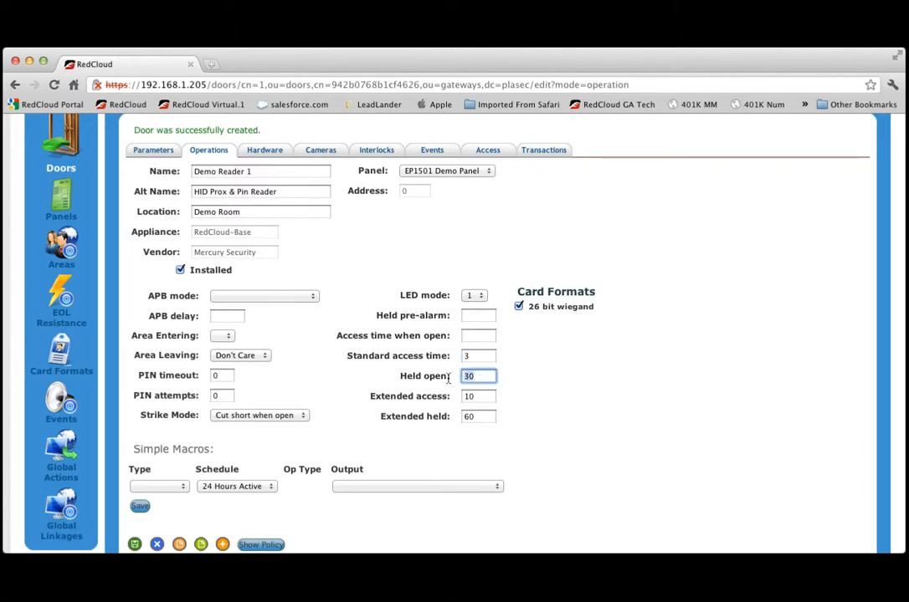
pyautogui.write('15')
pyautogui.click(593, 431)
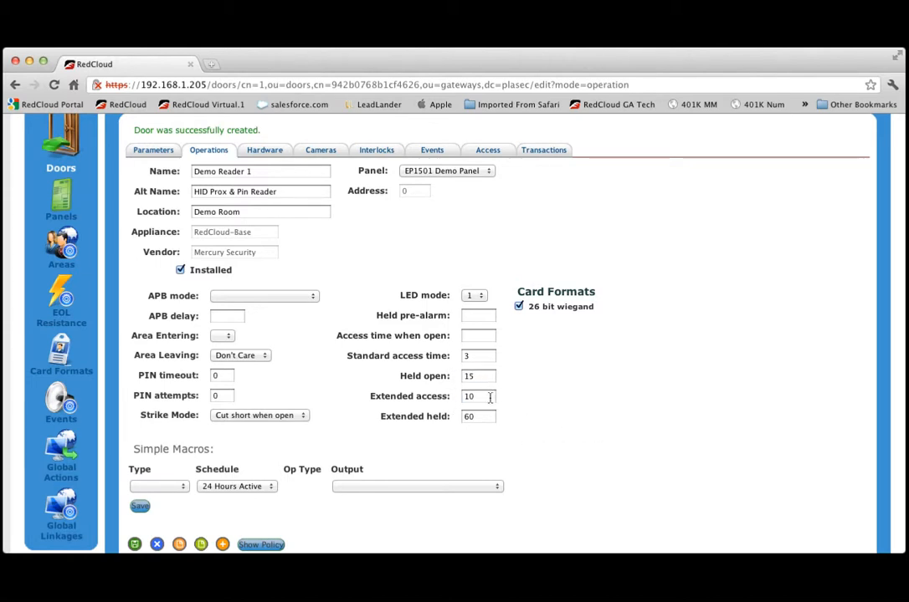
pyautogui.moveTo(478, 396); pyautogui.dragTo(459, 397)
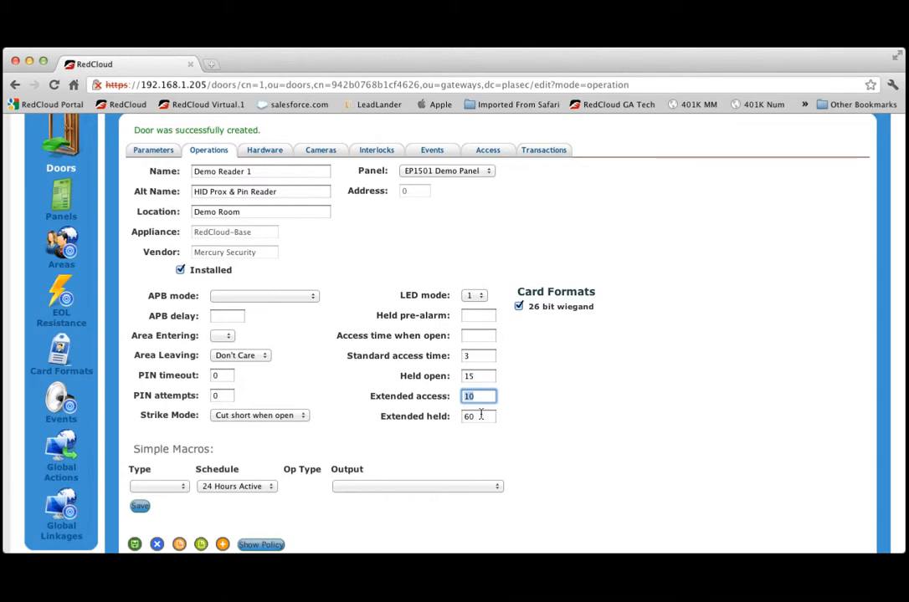
pyautogui.moveTo(481, 415); pyautogui.dragTo(459, 416)
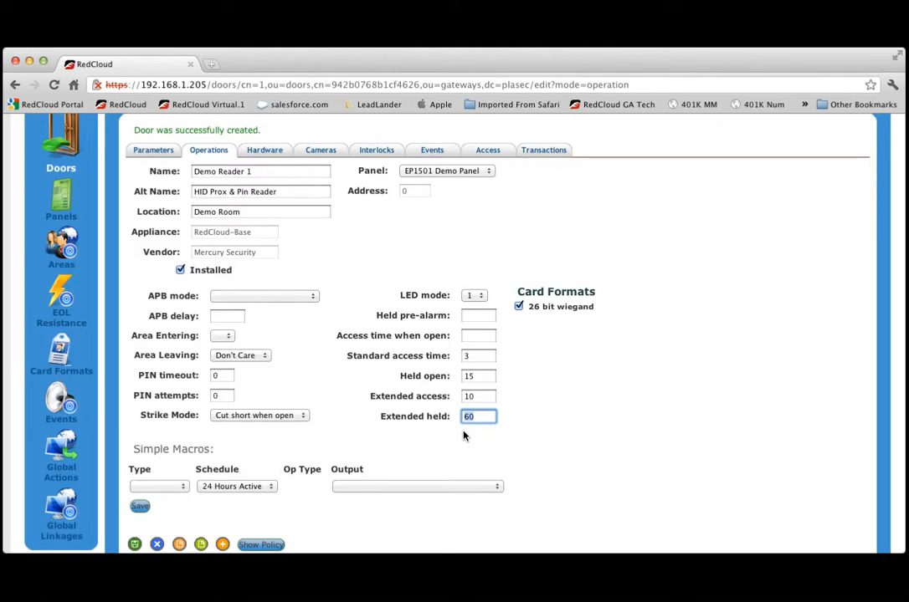
# Save a Held simple macro, 24 Hours Active, targeting Output on subpanel 0 Address 2.
pyautogui.scroll(-2, 582, 460)
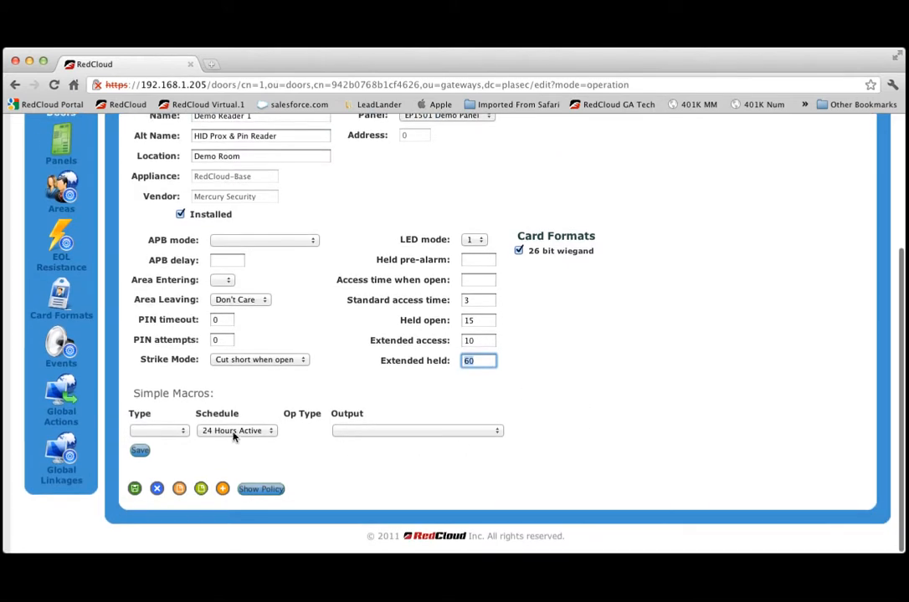
pyautogui.click(182, 431)
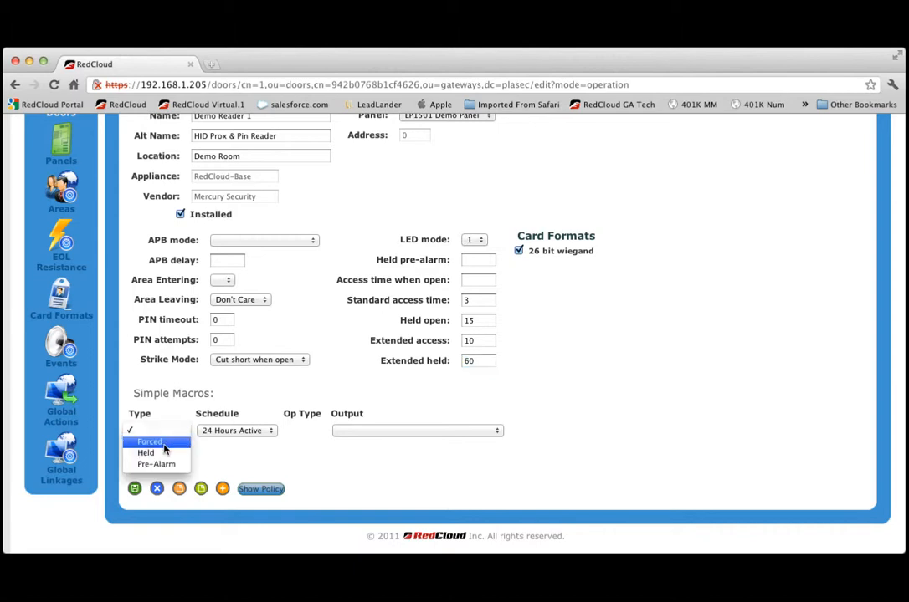
pyautogui.click(164, 445)
pyautogui.click(159, 431)
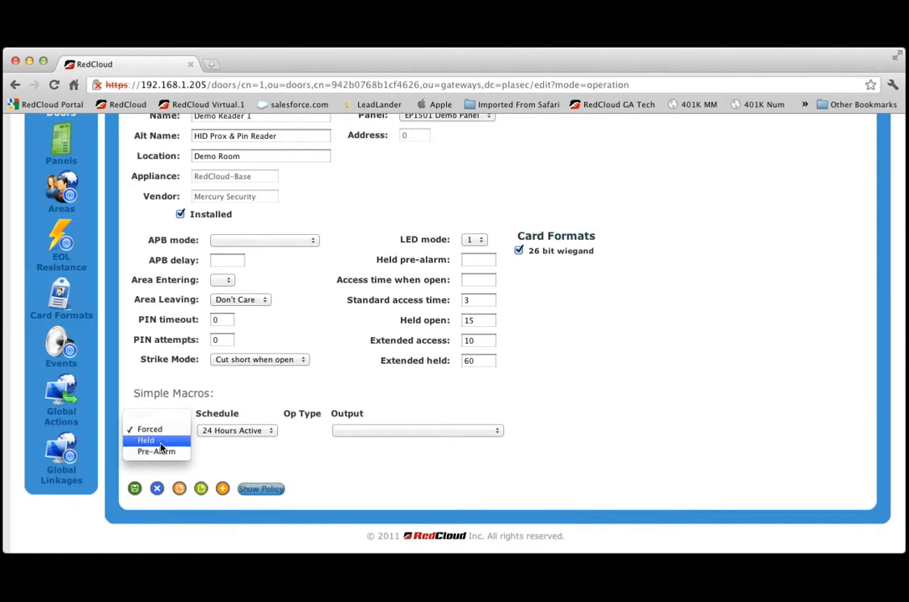
pyautogui.click(149, 440)
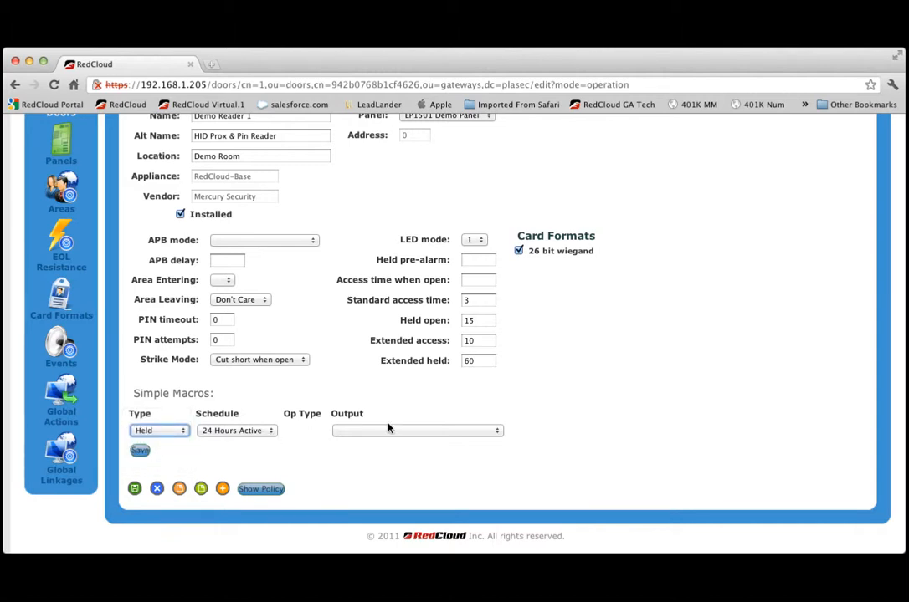
pyautogui.click(483, 430)
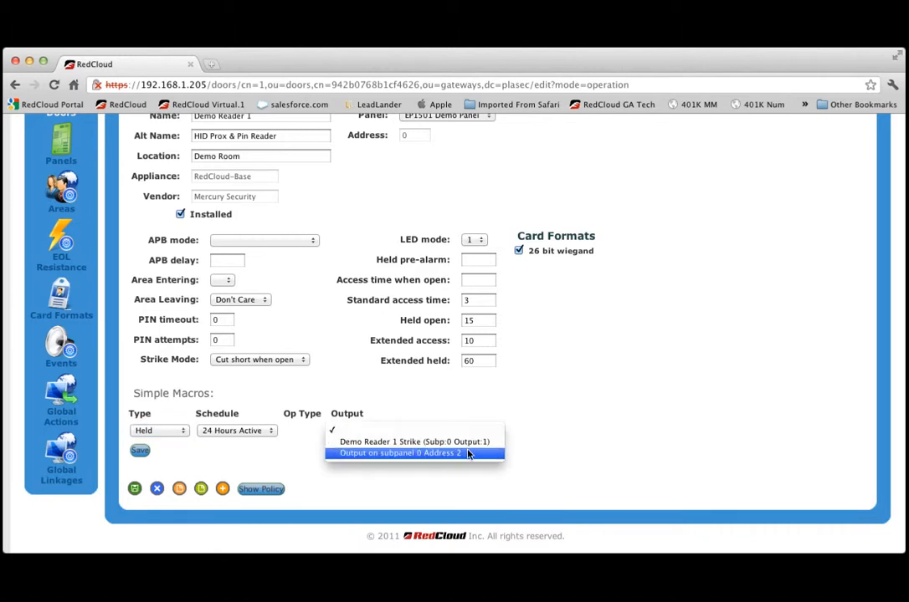
pyautogui.click(468, 454)
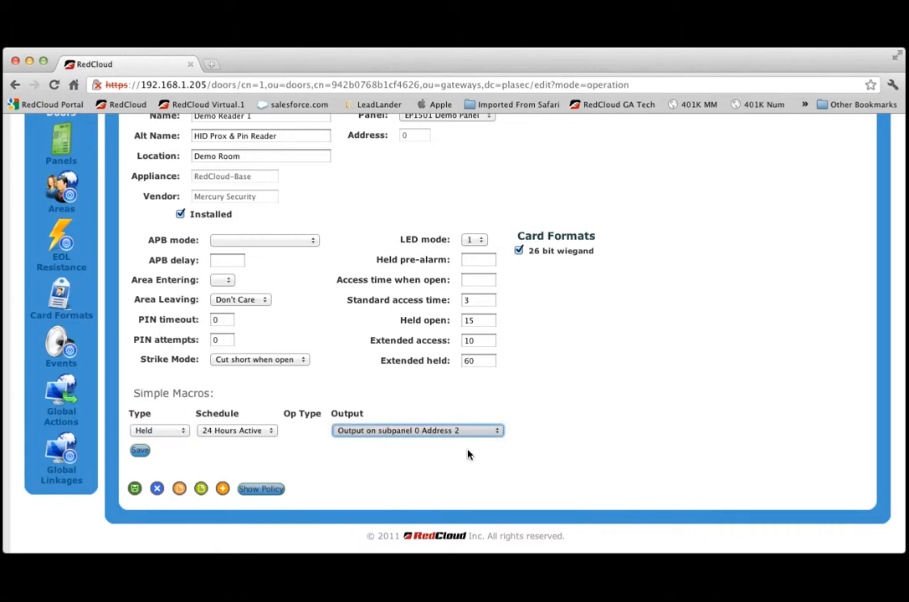
pyautogui.click(139, 451)
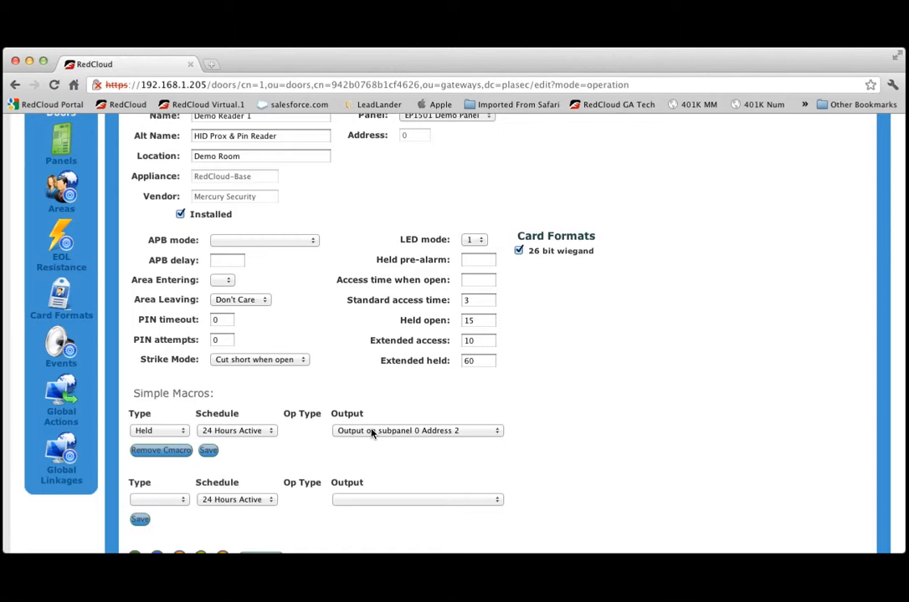
pyautogui.scroll(-3, 537, 487)
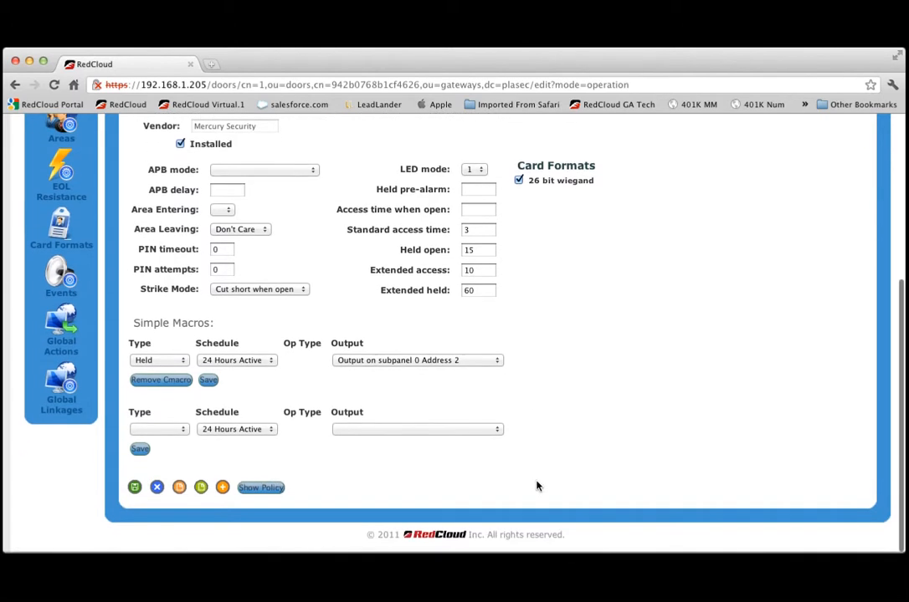
# Save the Operations settings and open the Reader list on the Hardware tab.
pyautogui.click(134, 489)
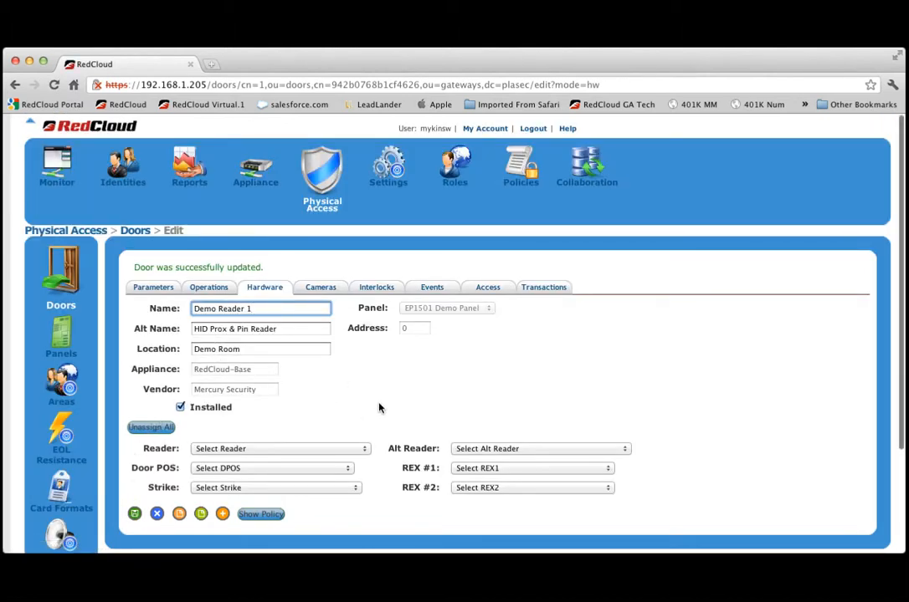
pyautogui.click(366, 452)
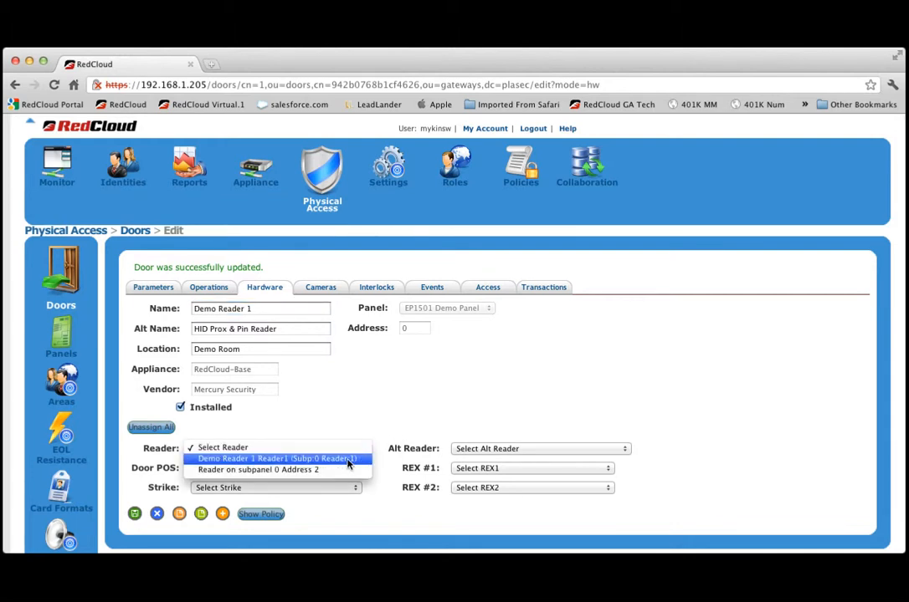
# Assign Reader1, Demo Reader 1 DPOS, REX1 and the strike output to the door, then save.
pyautogui.press('Escape')
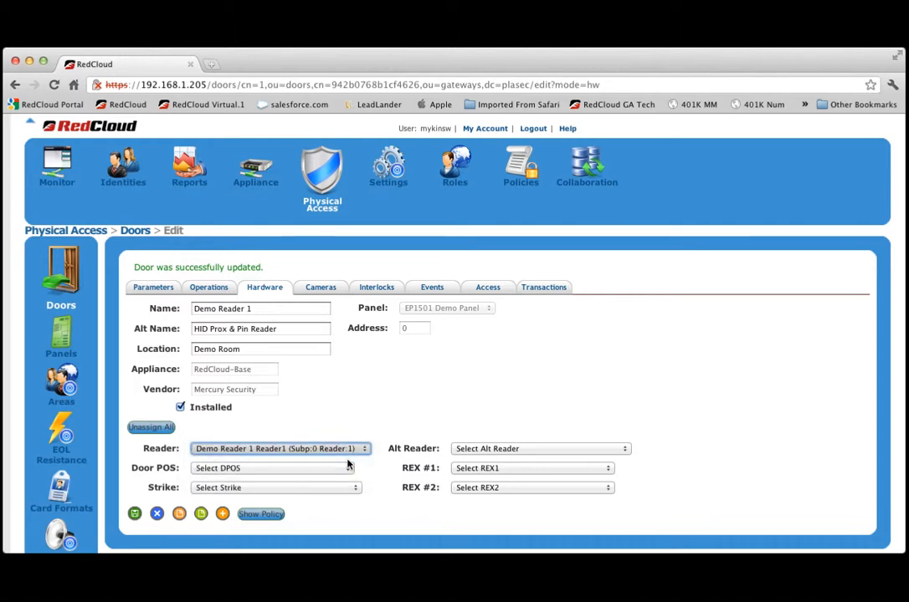
pyautogui.click(348, 468)
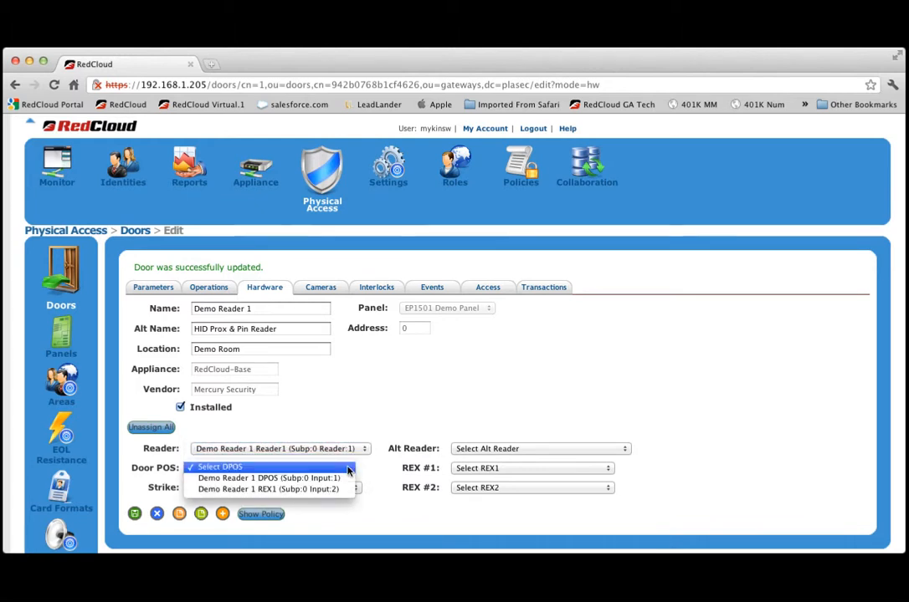
pyautogui.click(344, 477)
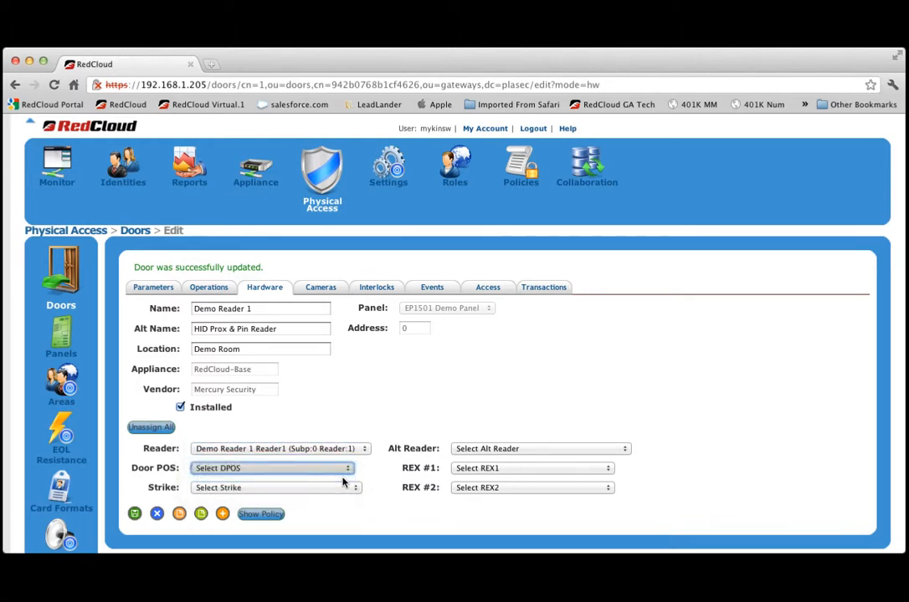
pyautogui.click(578, 467)
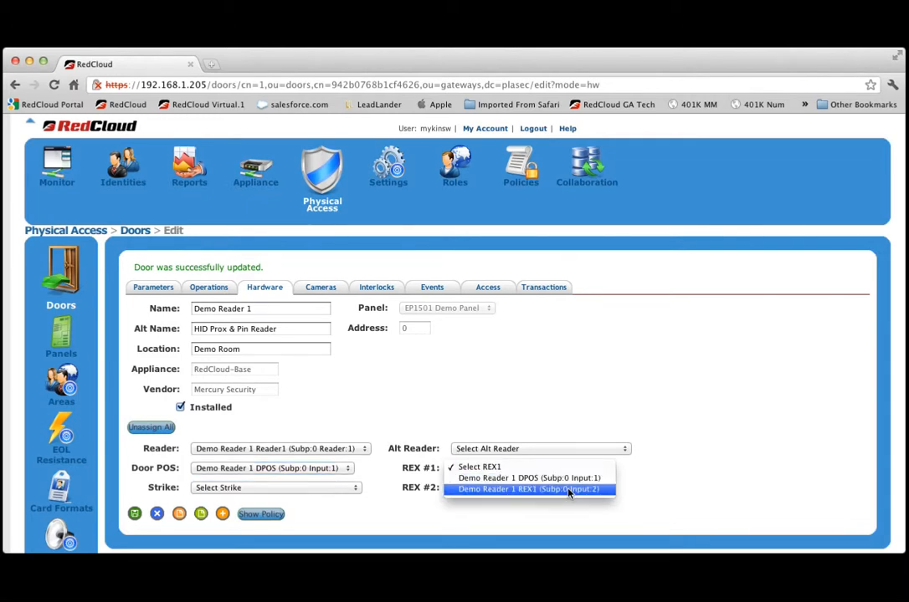
pyautogui.click(569, 490)
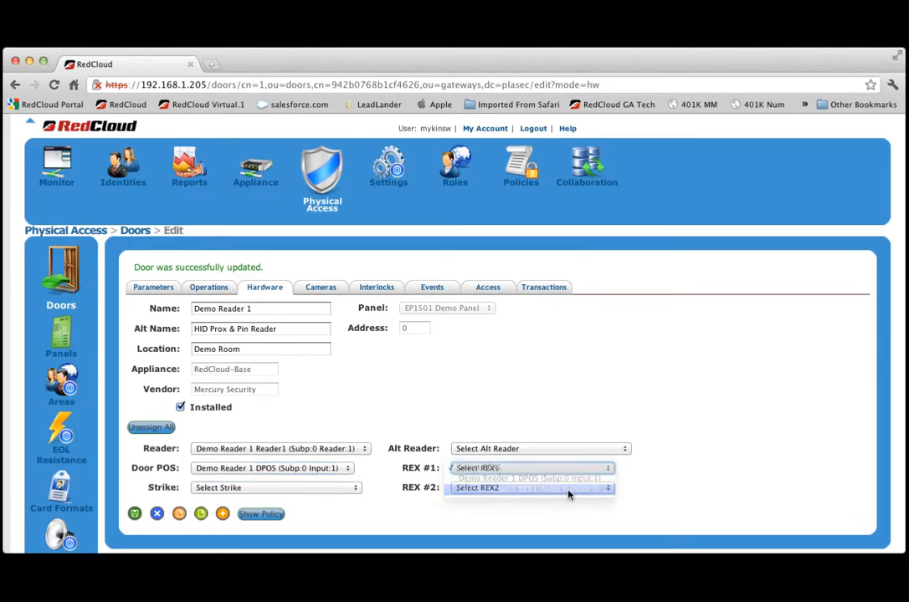
pyautogui.click(355, 489)
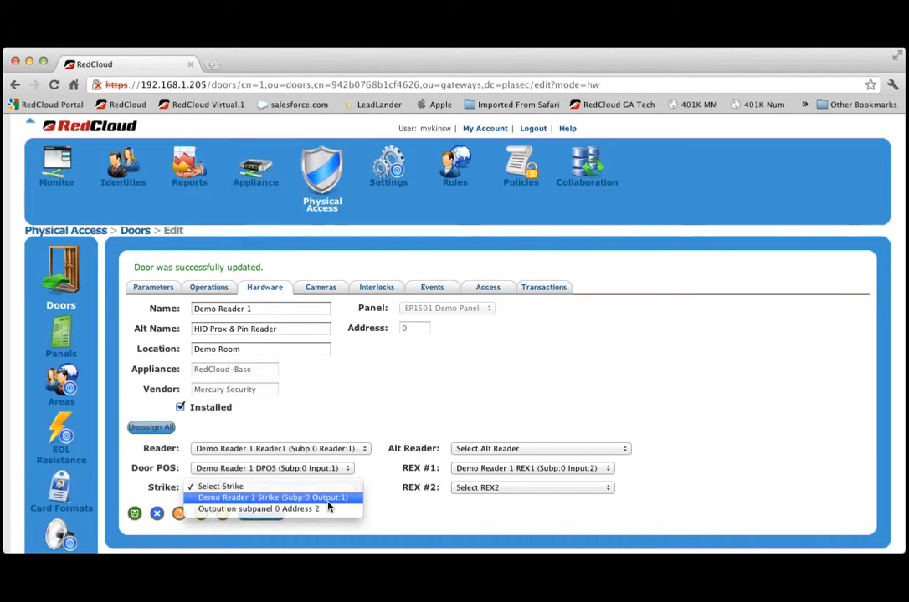
pyautogui.click(328, 502)
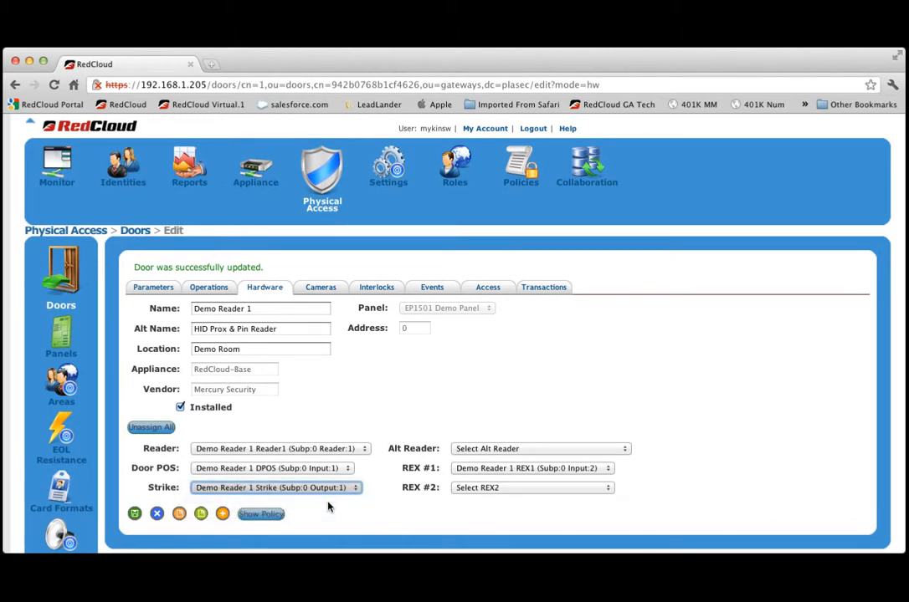
pyautogui.click(134, 514)
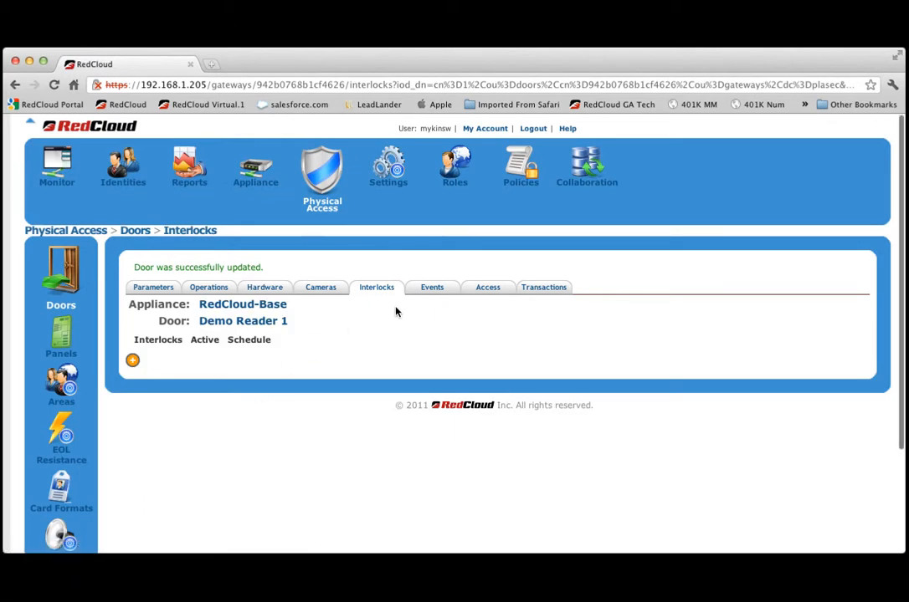
# From the Hardware tab, open the edit page for Demo Reader 1 Reader1.
pyautogui.click(263, 289)
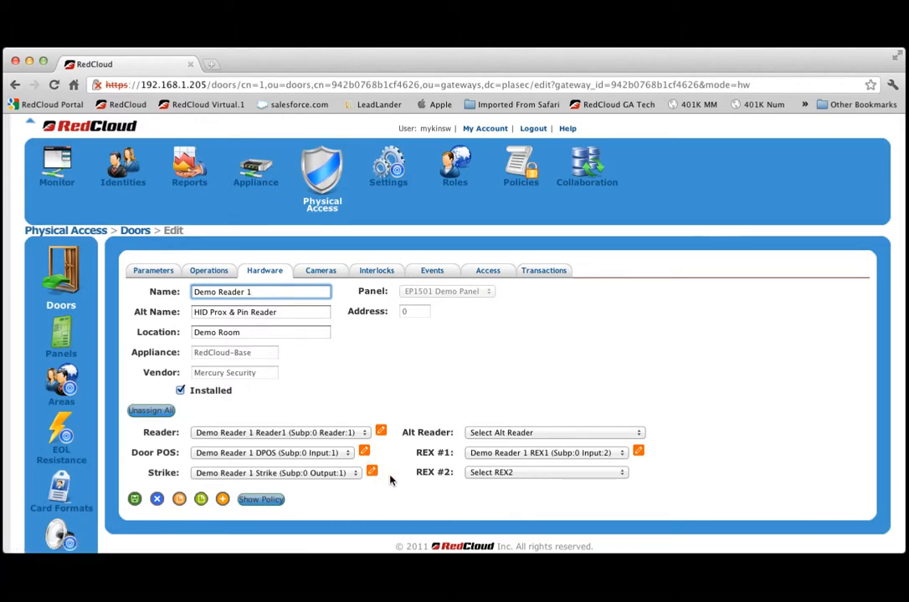
pyautogui.click(381, 432)
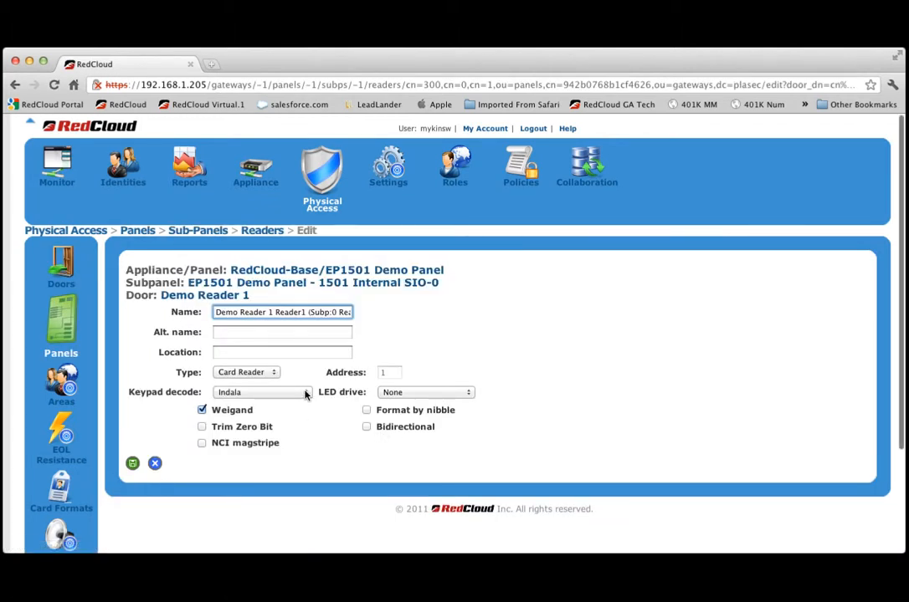
# Try Hughes ID 4 bit keypad decode, revert to Indala, and save the reader.
pyautogui.click(303, 392)
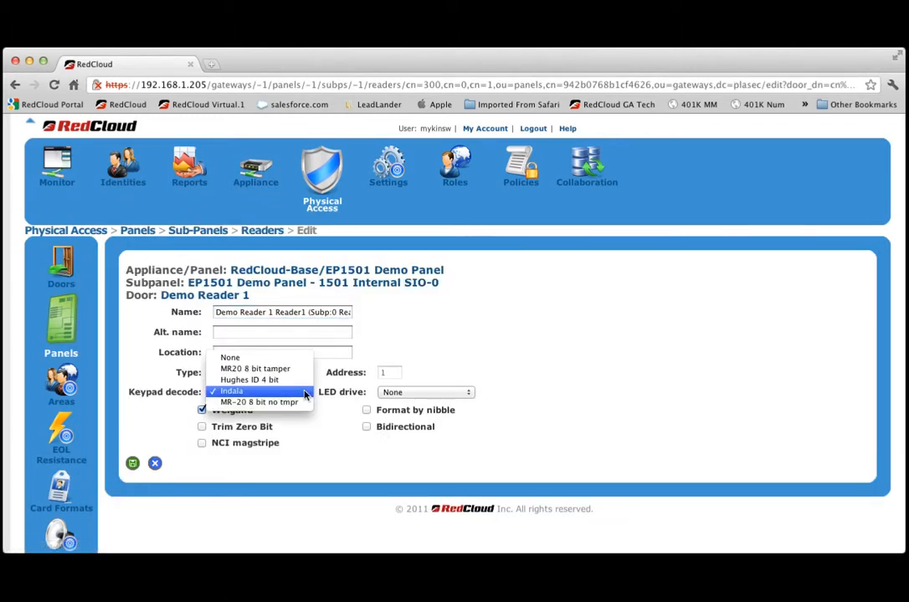
pyautogui.click(249, 381)
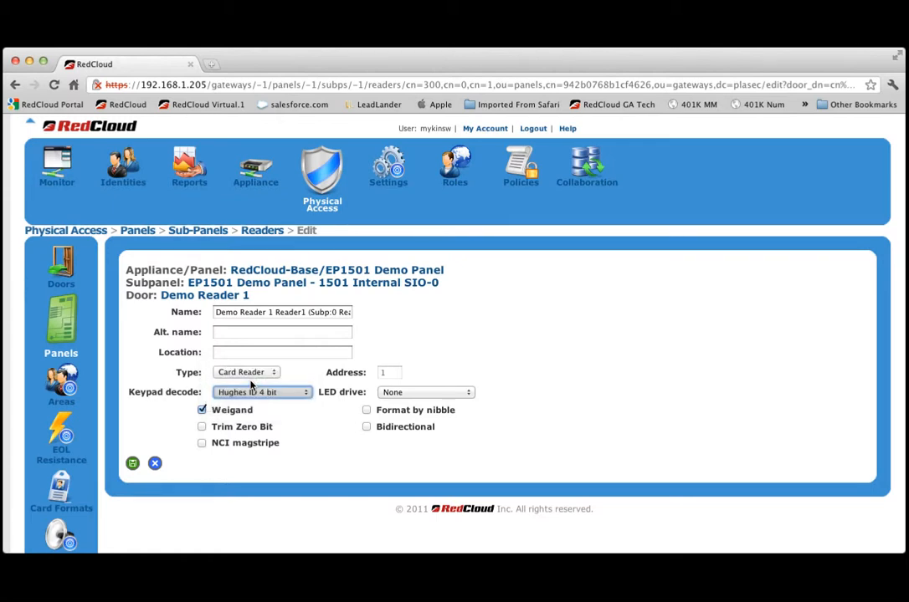
pyautogui.click(304, 395)
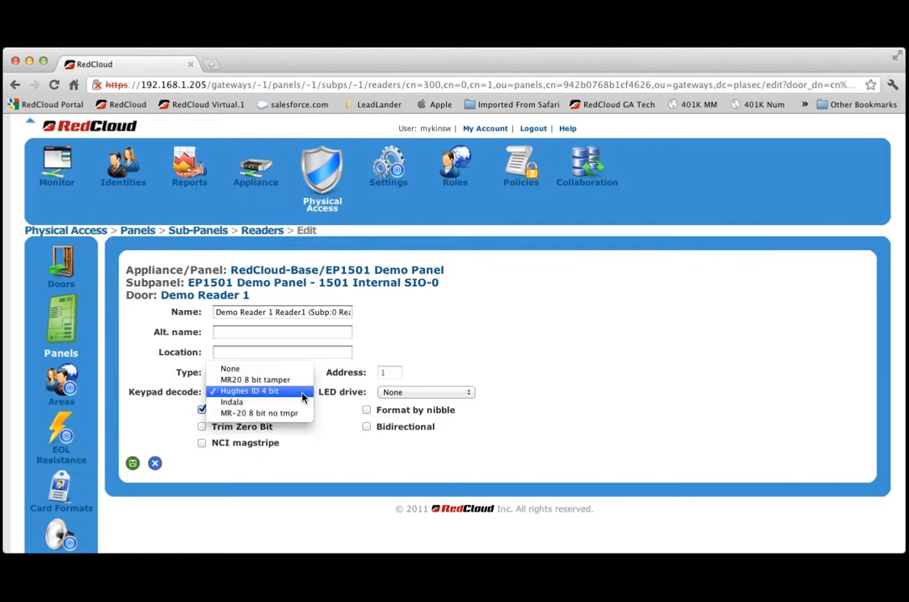
pyautogui.click(298, 403)
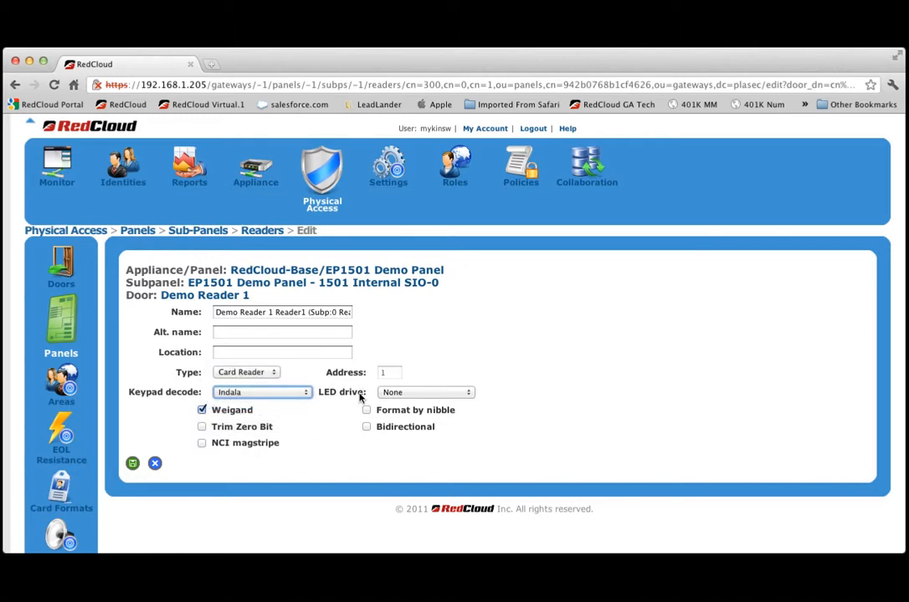
pyautogui.click(134, 464)
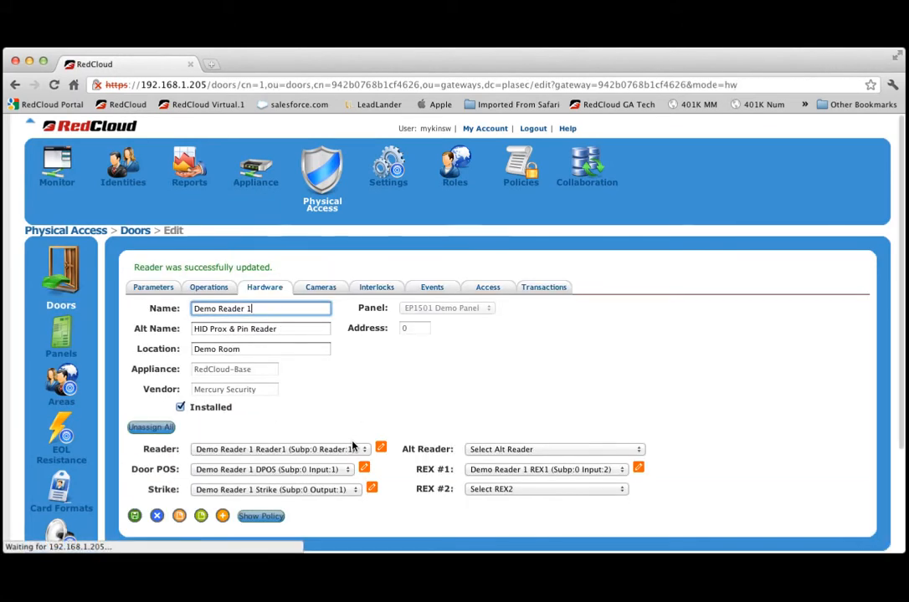
# Set the Door POS input's EOL resistance to Normally open, No EOL and save it.
pyautogui.click(364, 467)
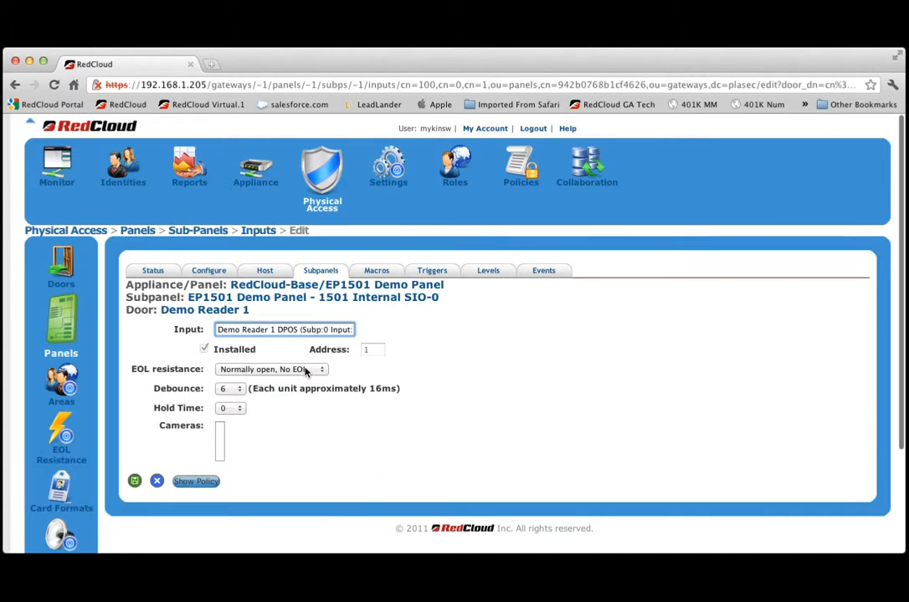
pyautogui.click(307, 372)
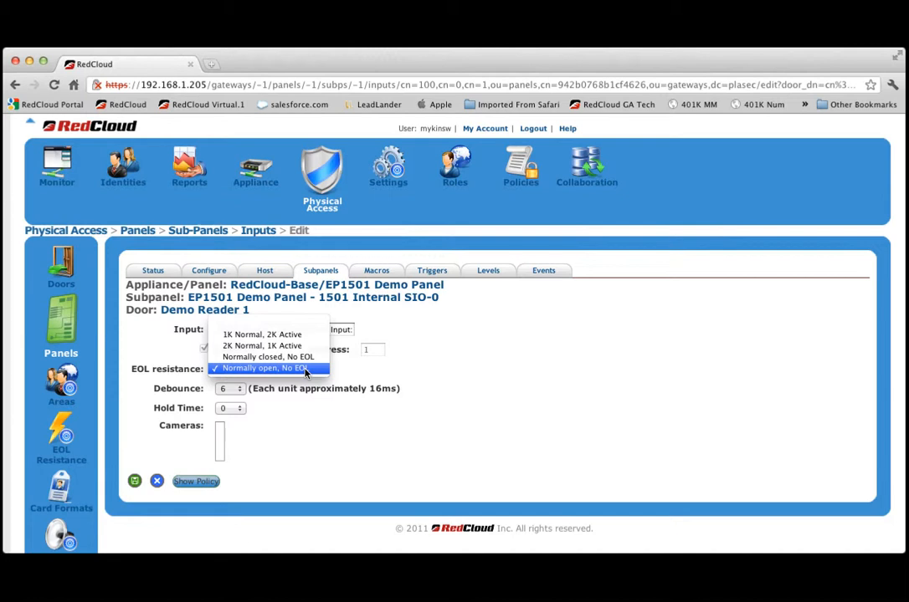
pyautogui.click(321, 463)
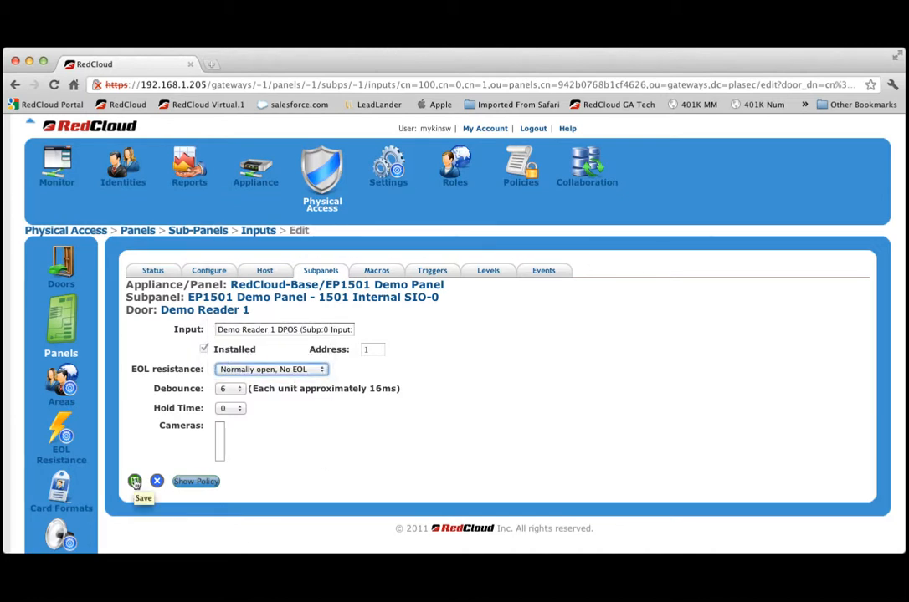
pyautogui.click(135, 482)
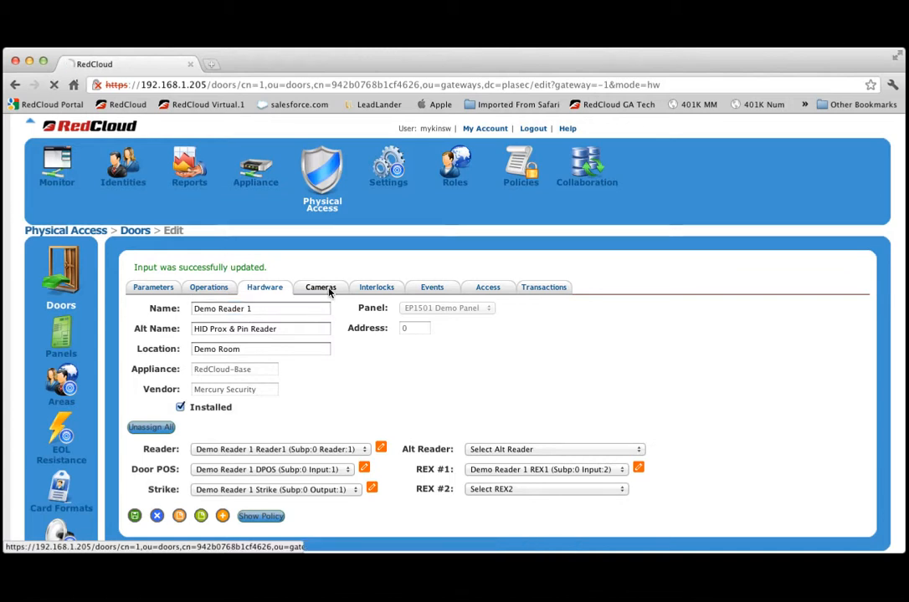
# Set the door's Camera Type to Exacq, then view its empty interlock list.
pyautogui.click(325, 289)
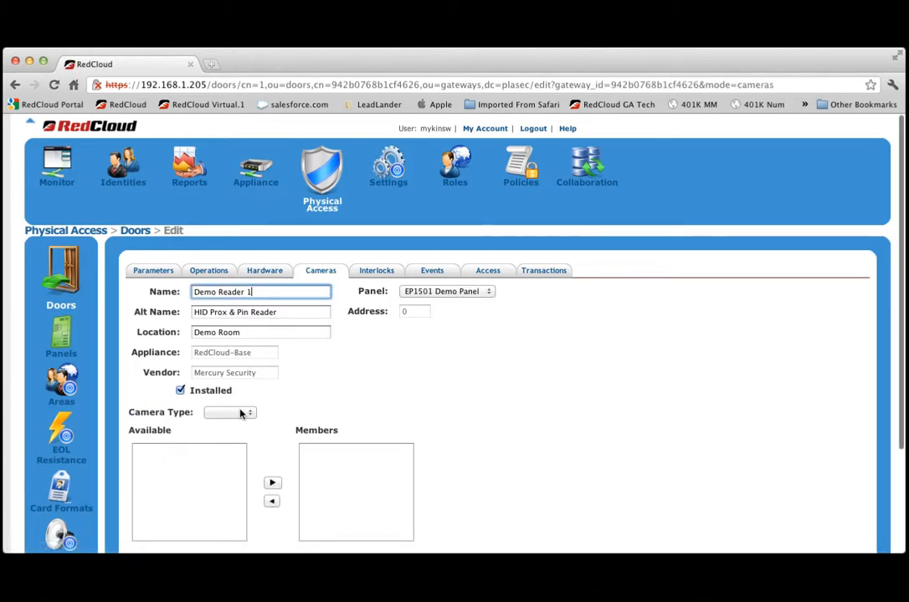
pyautogui.click(238, 412)
pyautogui.click(241, 436)
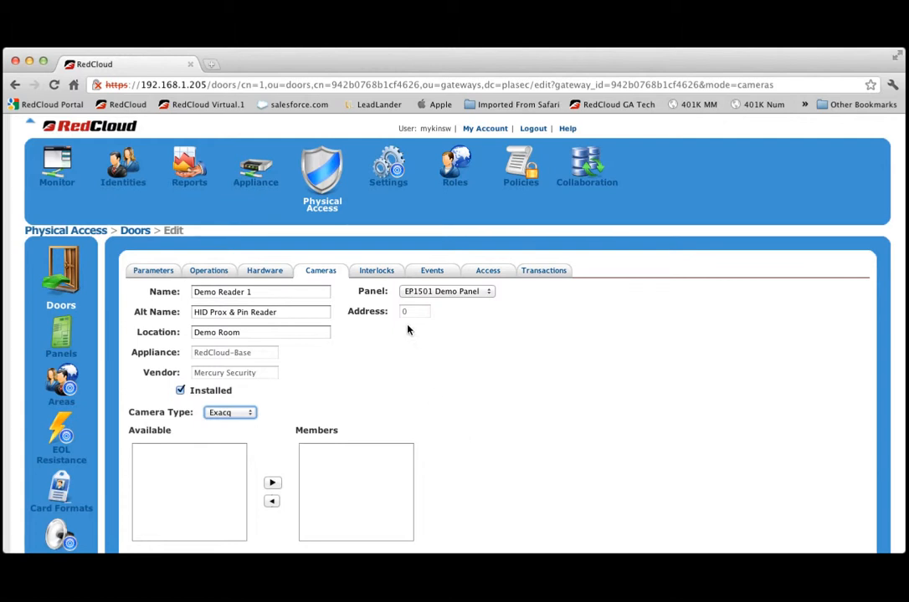
pyautogui.click(389, 276)
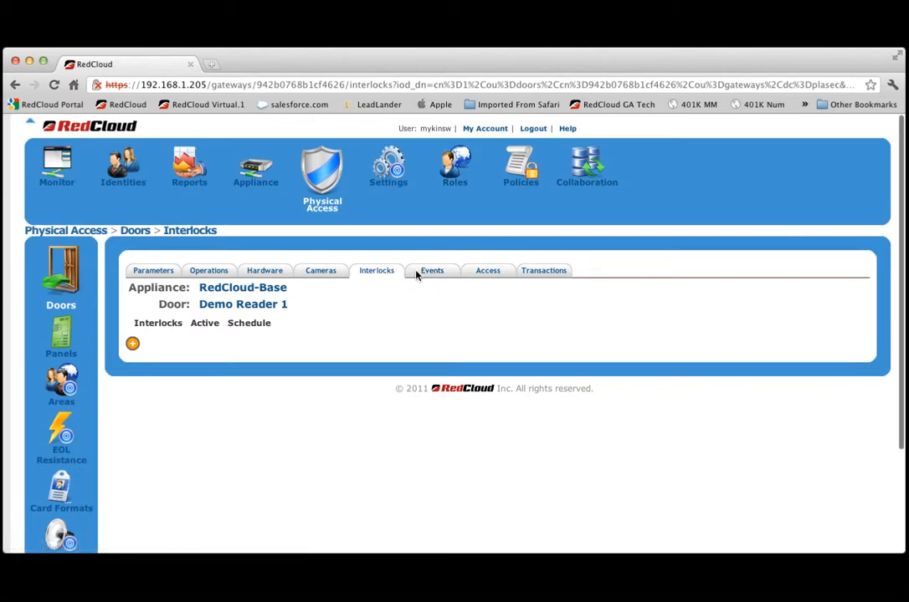
# Delete the Forced door local event on the Events tab and review the global events.
pyautogui.click(427, 273)
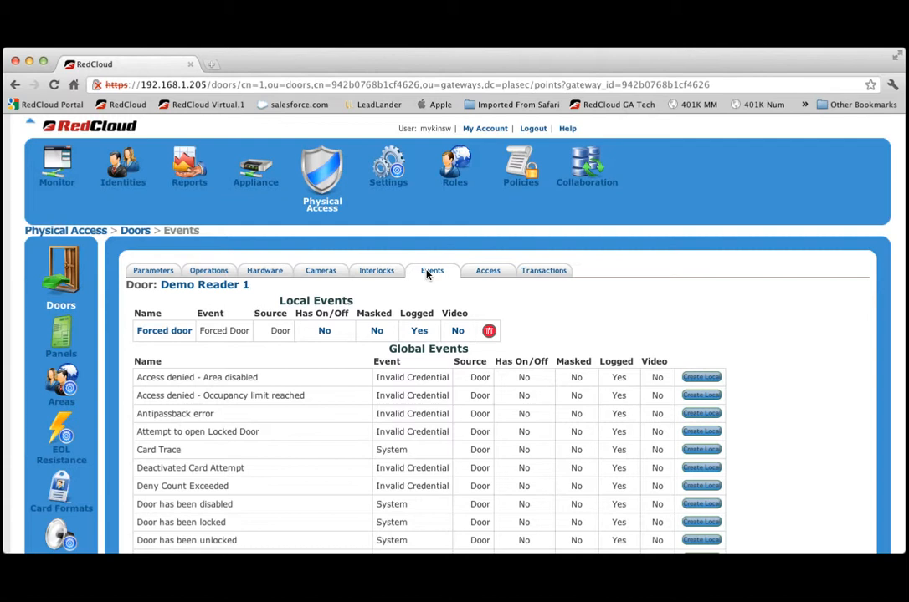
pyautogui.click(489, 332)
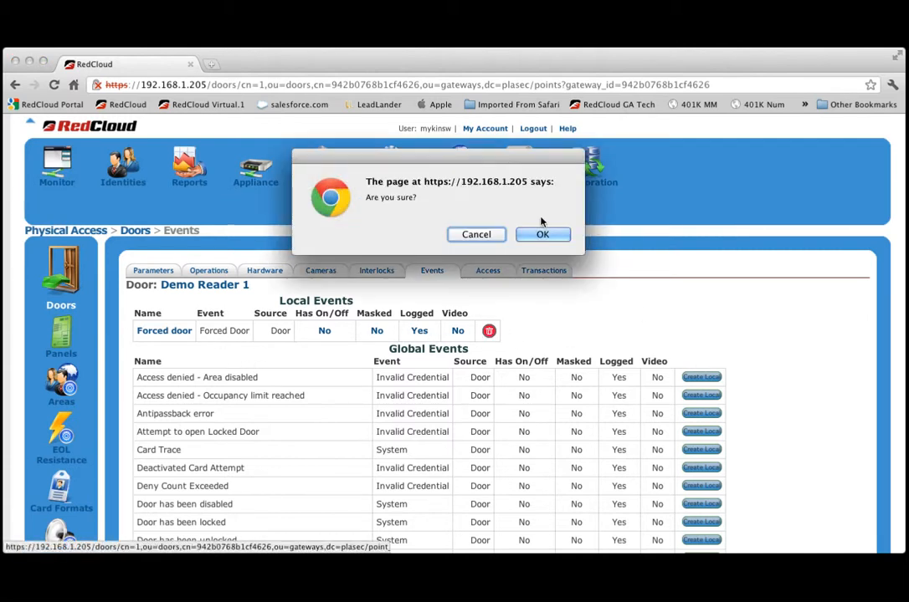
pyautogui.click(546, 235)
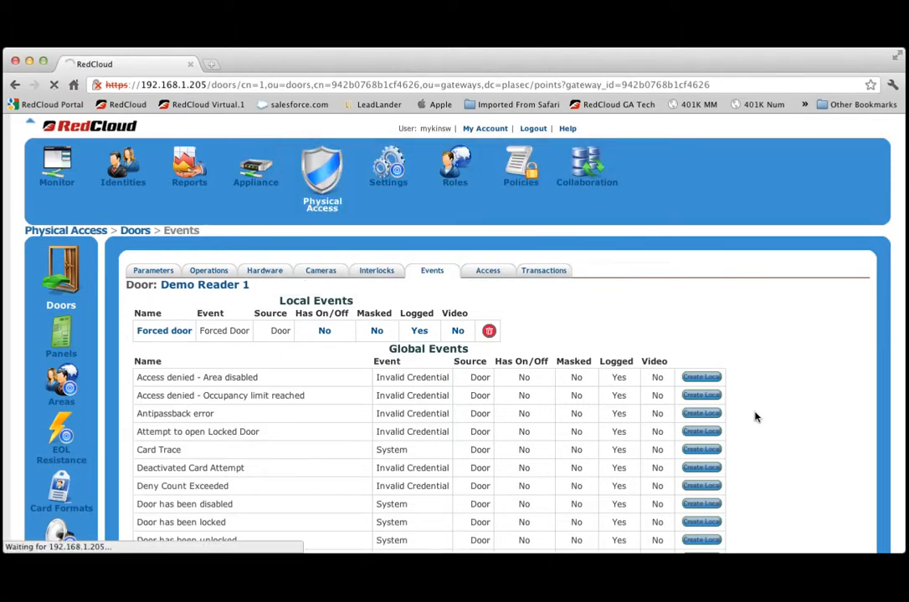
pyautogui.scroll(-2, 749, 419)
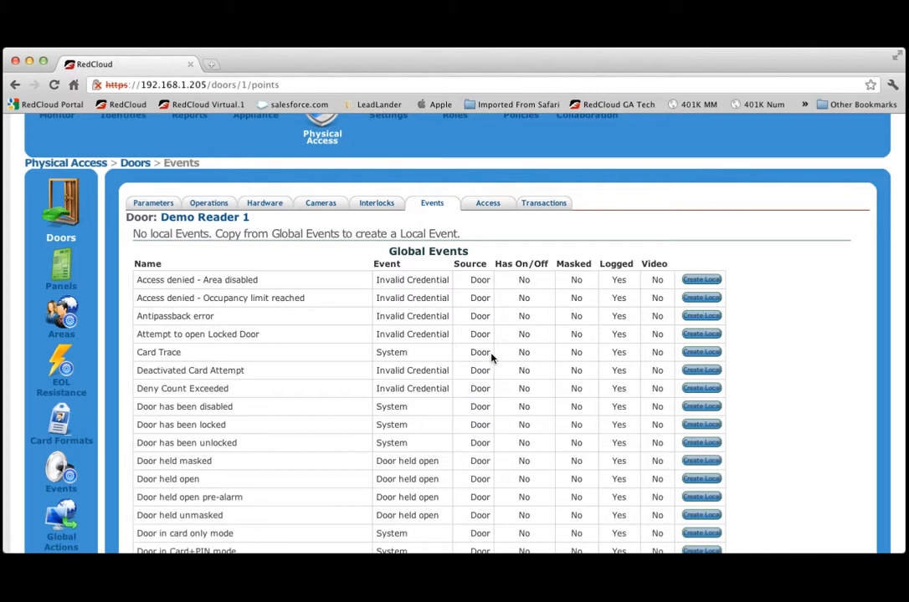
# Review the door's empty Access tab, then open its Transactions history.
pyautogui.click(488, 205)
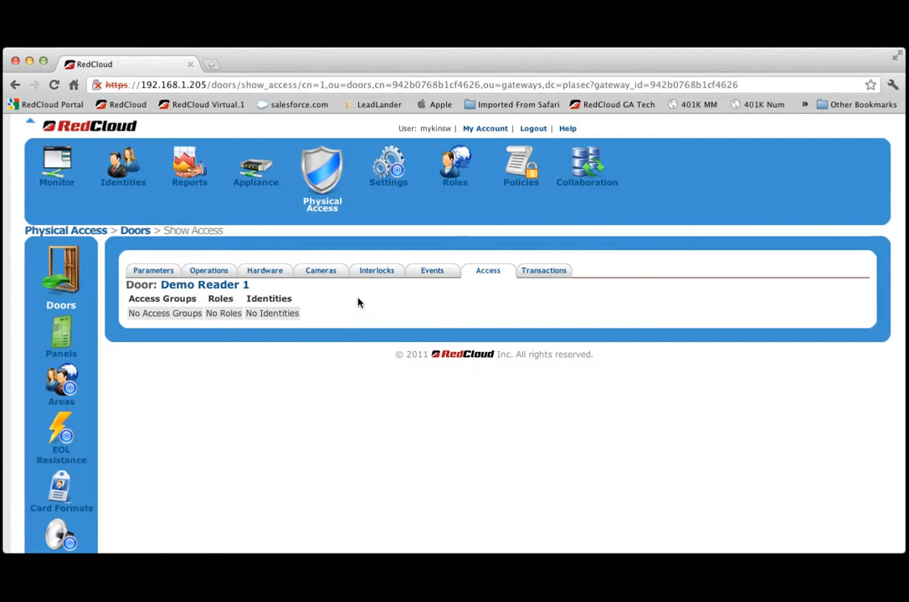
pyautogui.click(531, 274)
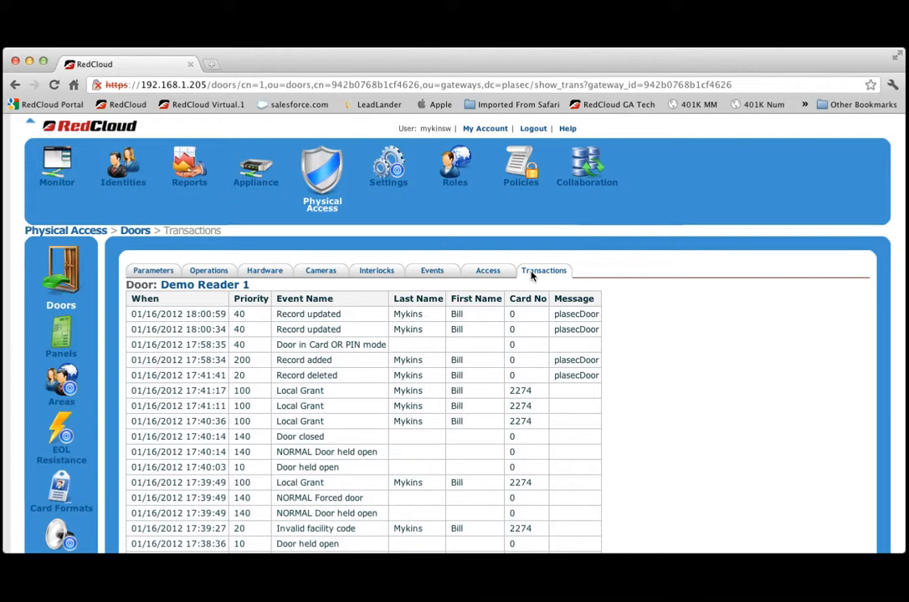
# Return to the Doors Listing via the sidebar Doors icon.
pyautogui.click(71, 281)
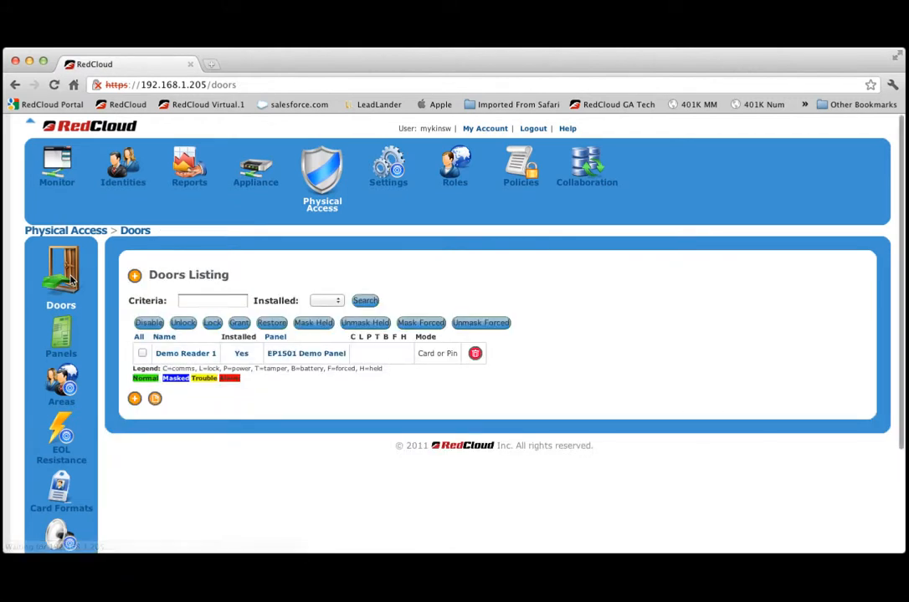